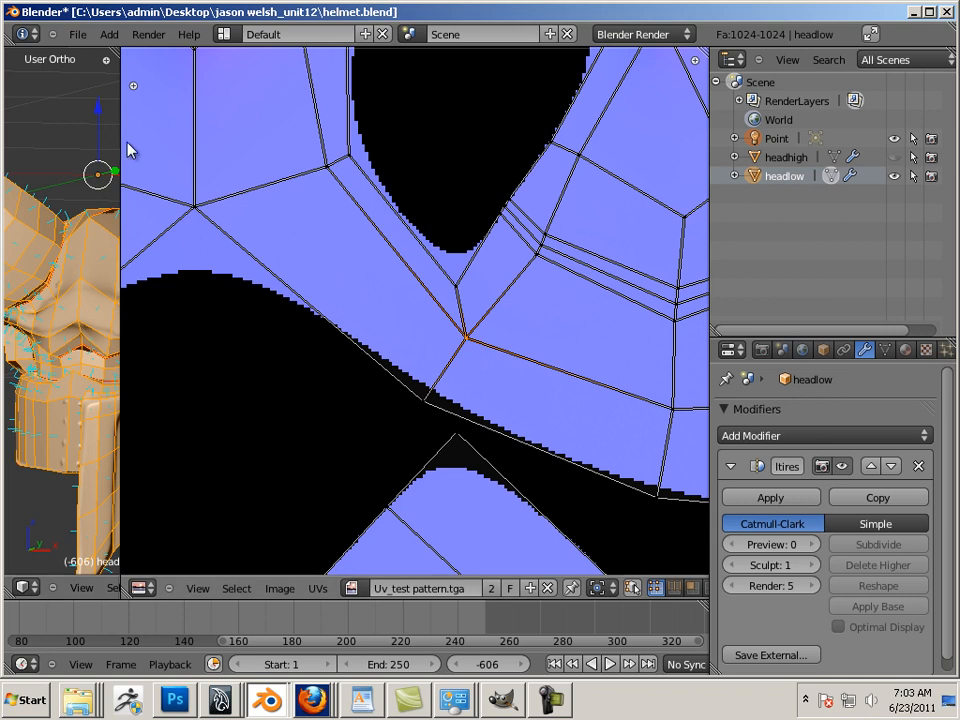
Undo and redo the UV vertex edit, then widen the 3D view to show the helmet's face plate.
{"action": "key", "text": "ctrl+z"}
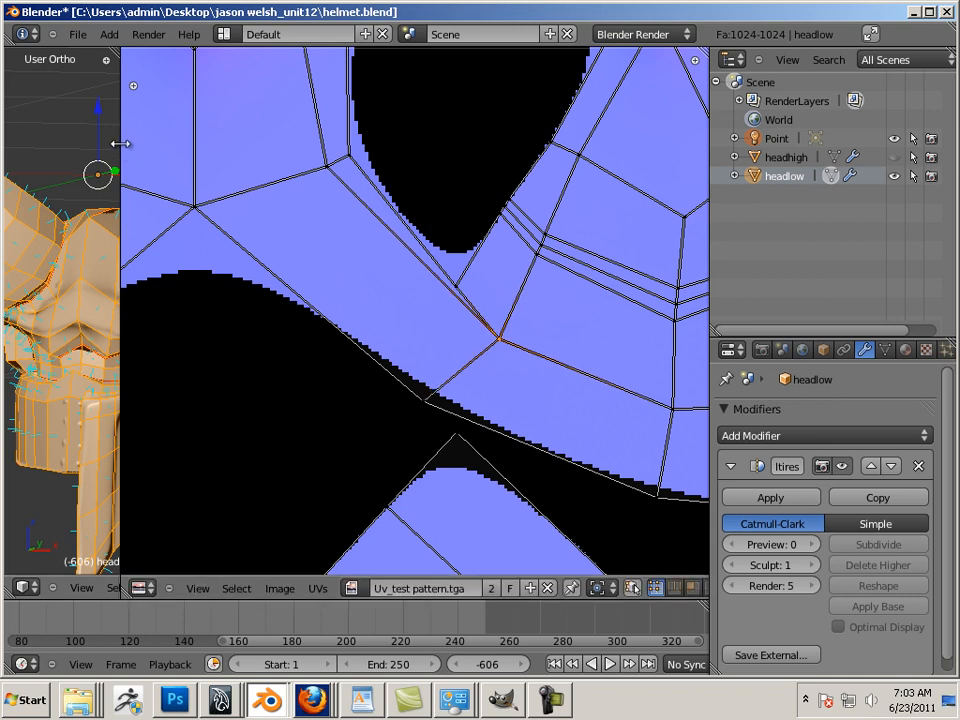
{"action": "key", "text": "ctrl+shift+z"}
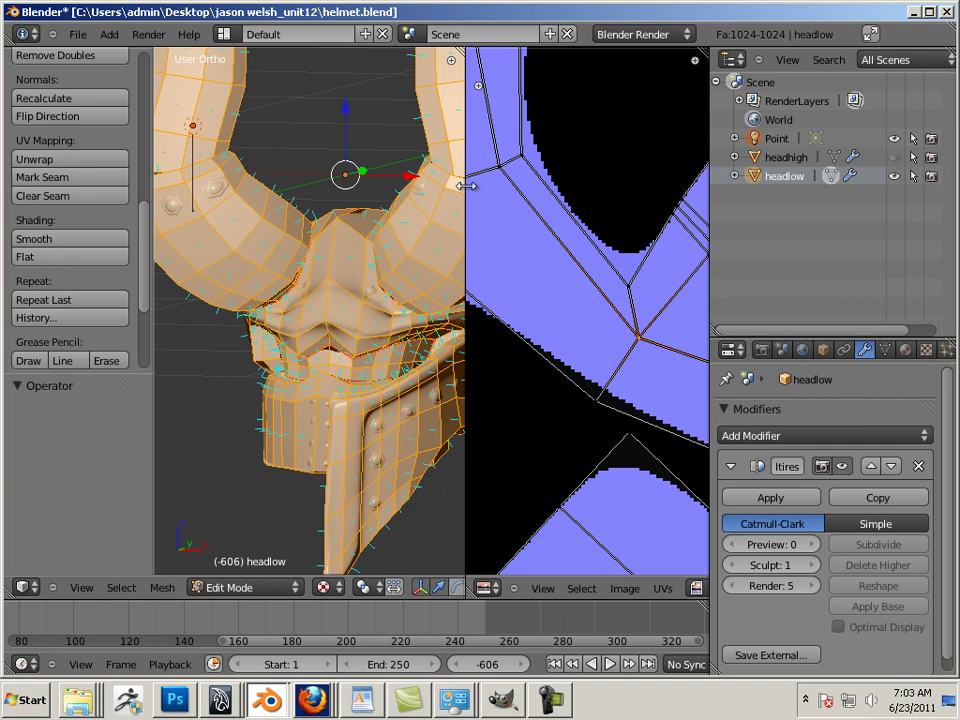
{"action": "left_click_drag", "start_coordinate": [122, 139], "coordinate": [438, 182]}
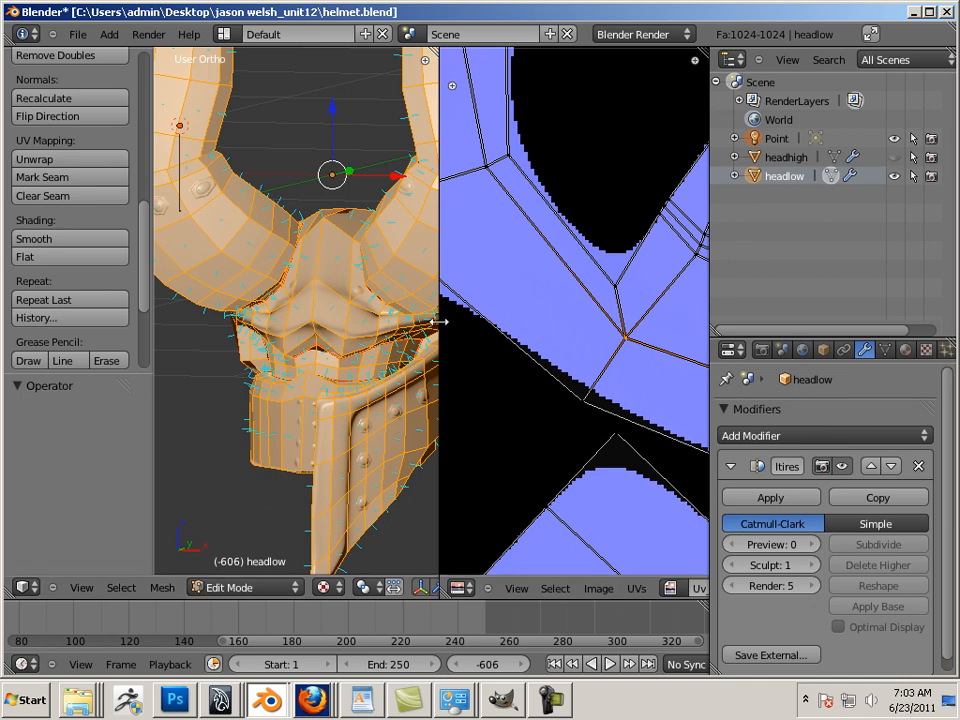
Widen the UV map view and show the Render tab's normal-map bake settings.
{"action": "left_click_drag", "start_coordinate": [439, 321], "coordinate": [204, 308]}
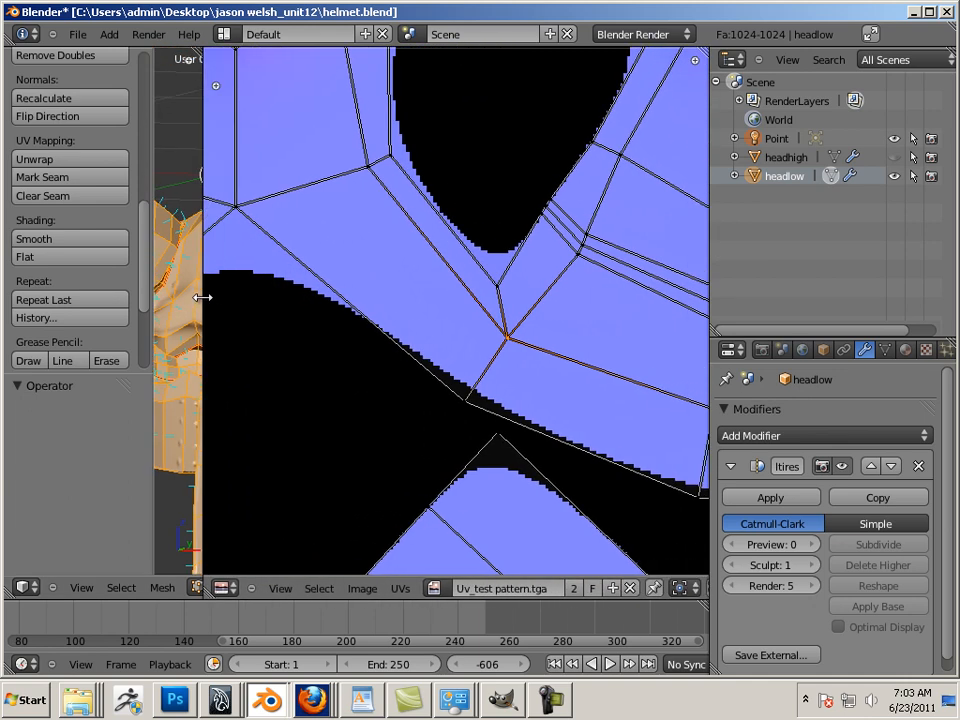
{"action": "left_click", "coordinate": [760, 350]}
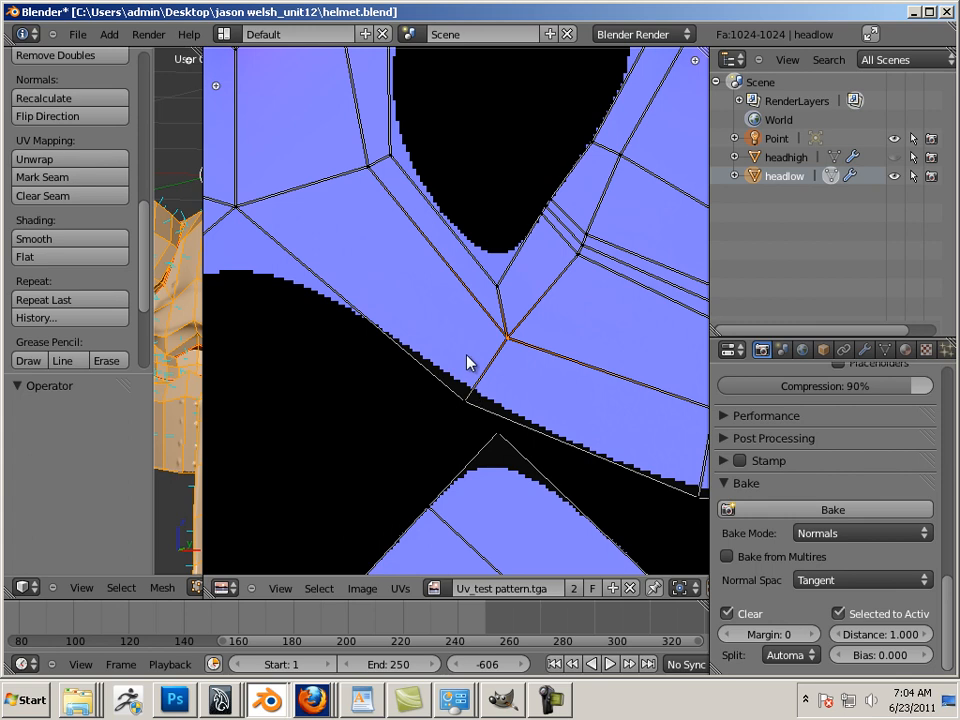
Trial-move a UV vertex on the seam edge with G, undo it, and bring GIMP forward.
{"action": "right_click", "coordinate": [465, 400]}
{"action": "key", "text": "g"}
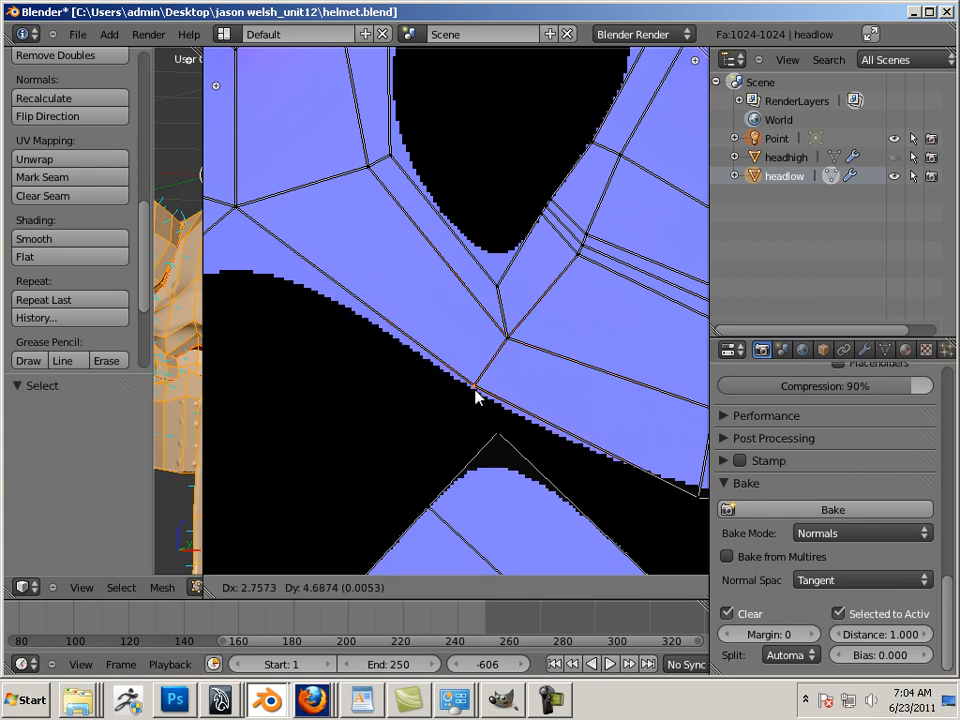
{"action": "left_click", "coordinate": [477, 393]}
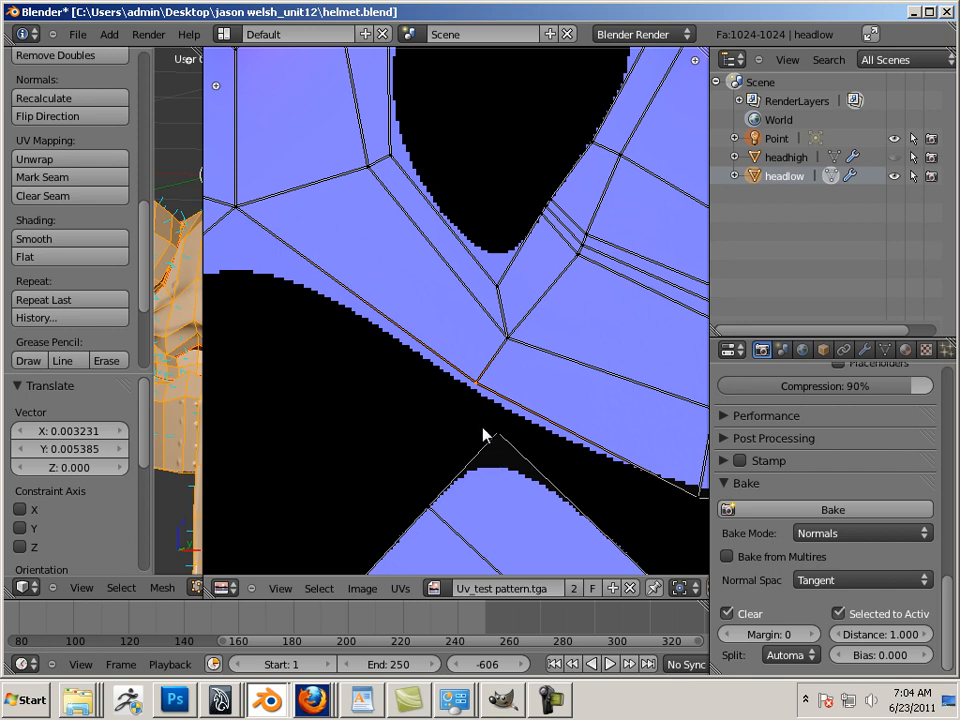
{"action": "key", "text": "ctrl+z"}
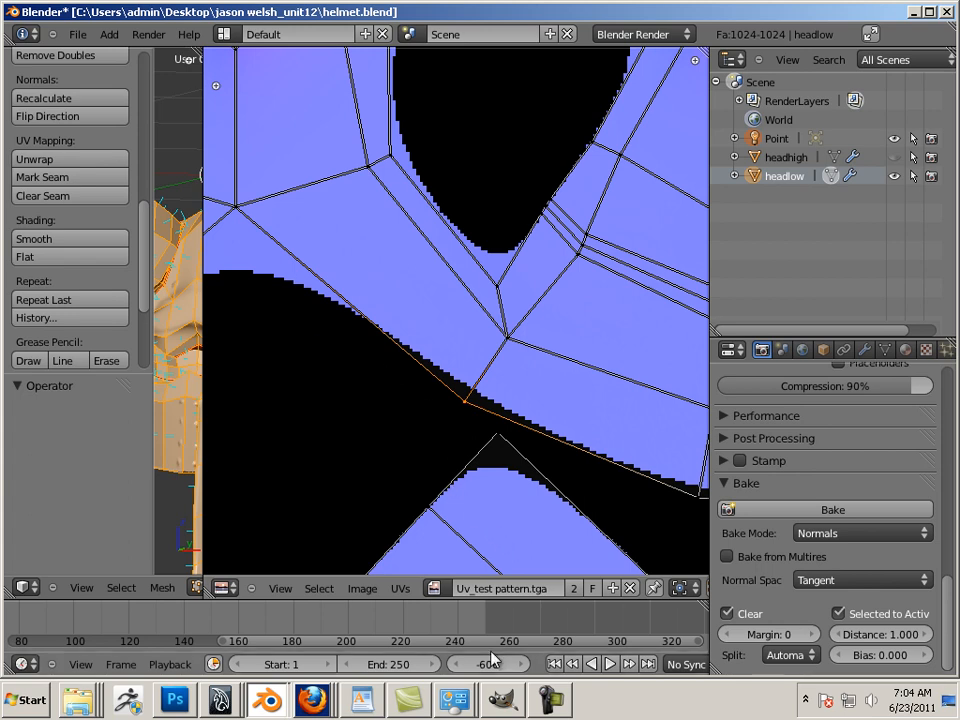
{"action": "left_click", "coordinate": [512, 710]}
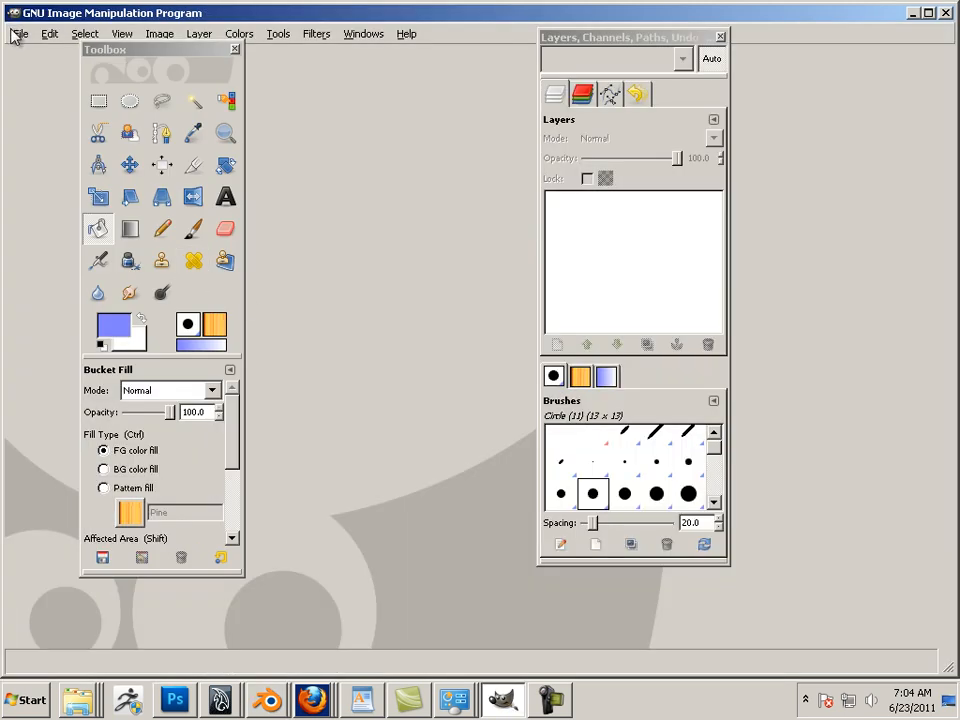
Load helmet_example.tga from the Desktop unit12 folder onto the GIMP canvas.
{"action": "left_click", "coordinate": [19, 33]}
{"action": "left_click", "coordinate": [49, 92]}
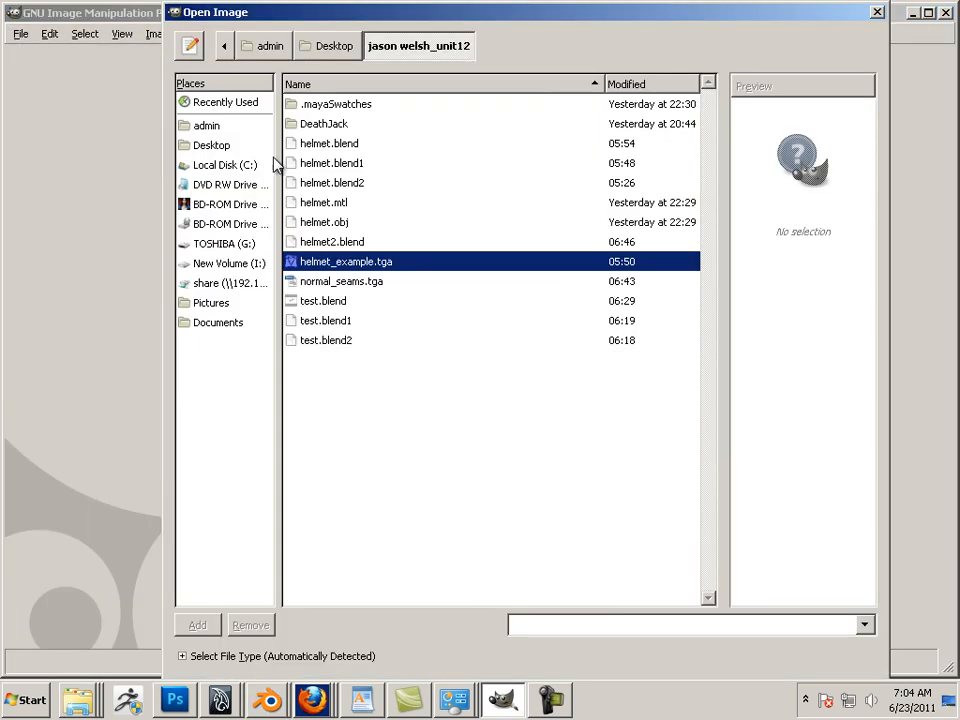
{"action": "left_click", "coordinate": [218, 148]}
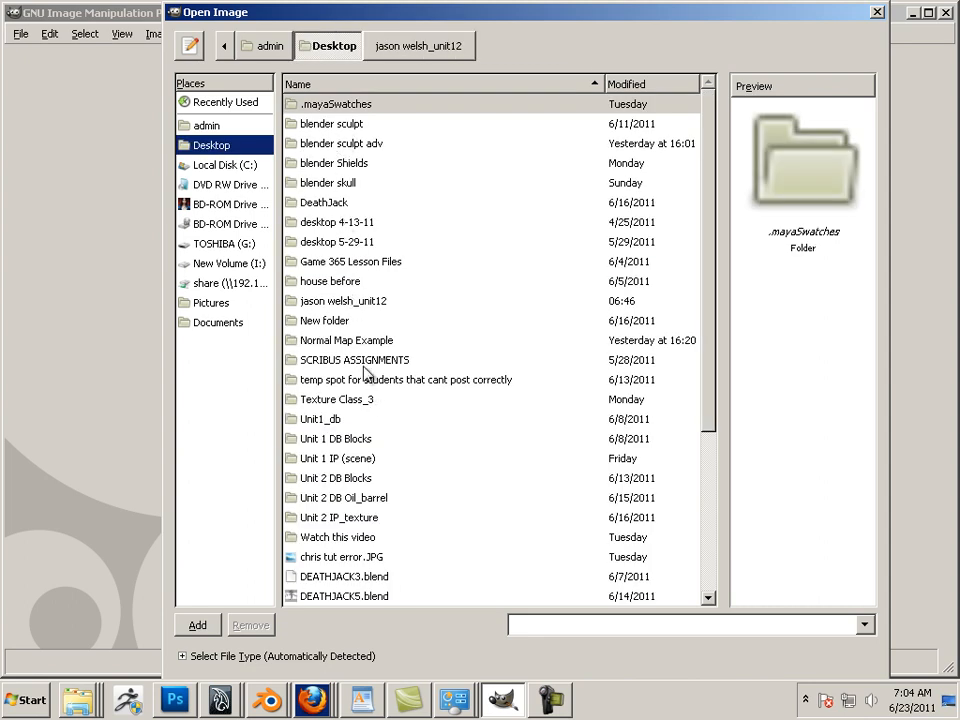
{"action": "double_click", "coordinate": [343, 301]}
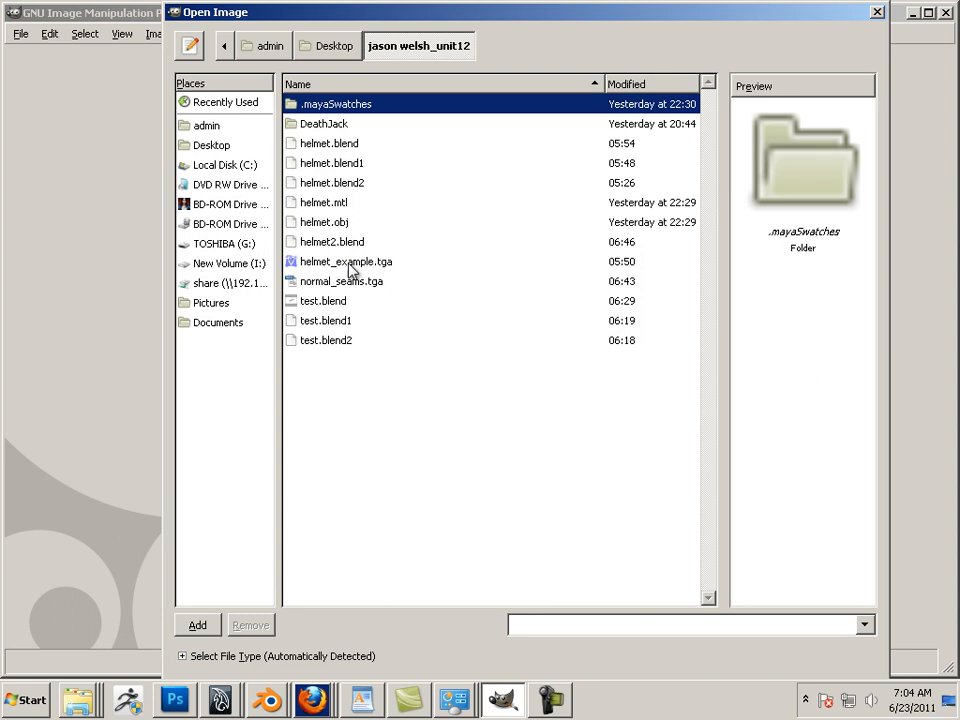
{"action": "left_click", "coordinate": [350, 264]}
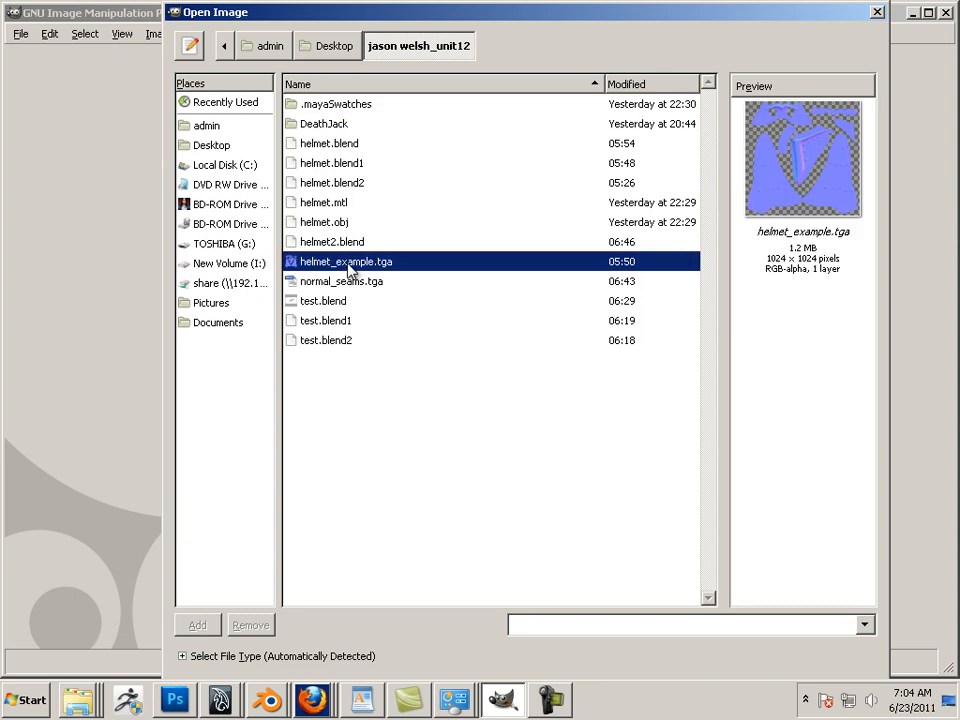
{"action": "double_click", "coordinate": [350, 264]}
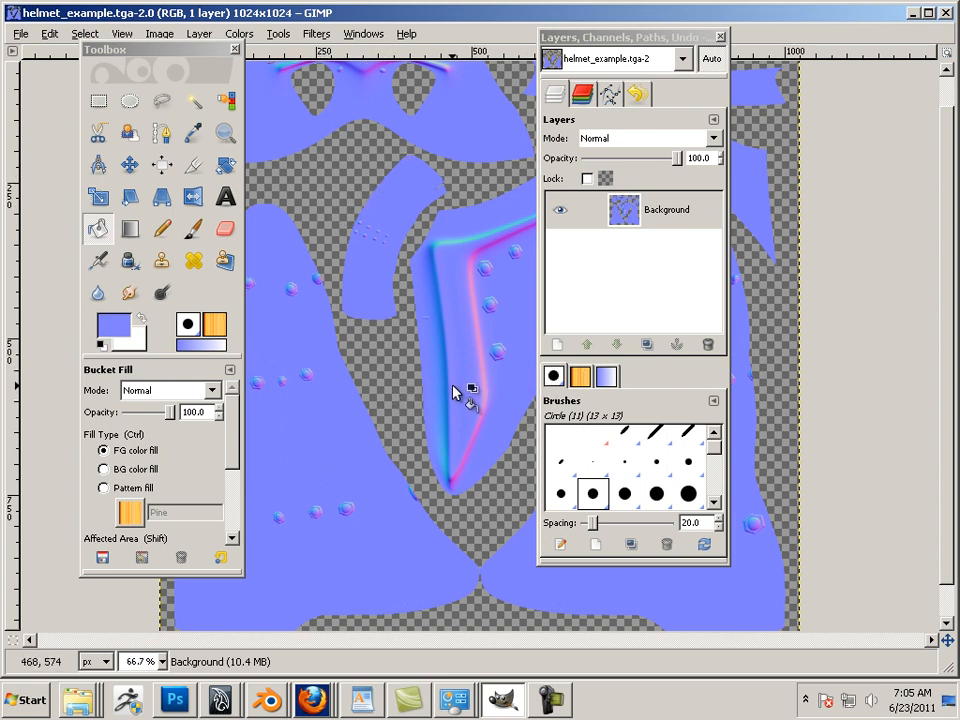
Add a transparent new layer and lower it beneath the Background layer.
{"action": "left_click", "coordinate": [558, 346]}
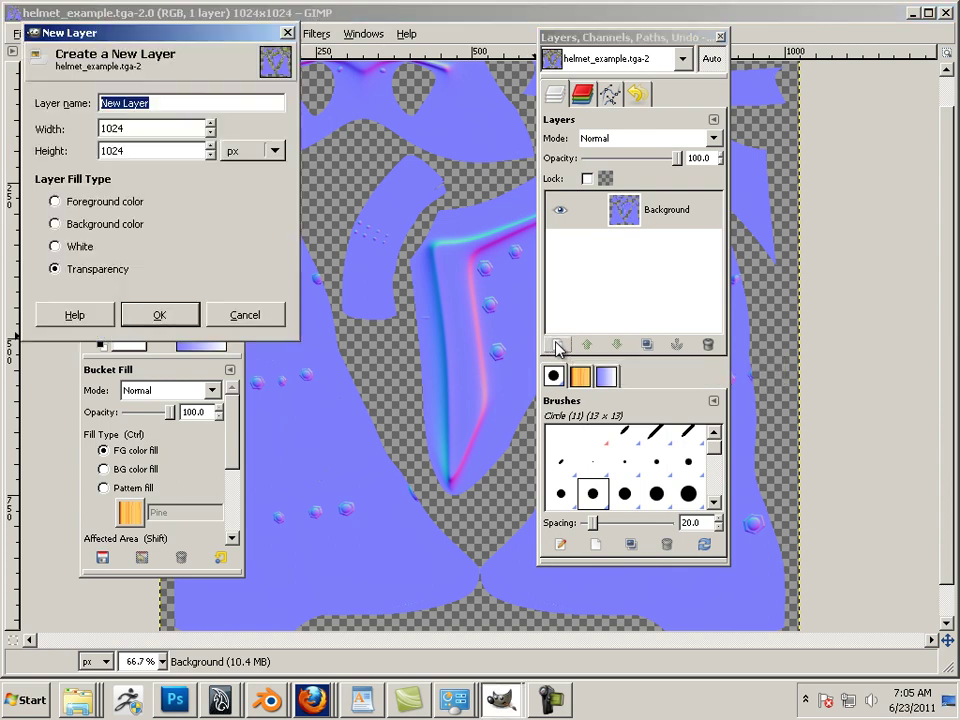
{"action": "left_click", "coordinate": [161, 315]}
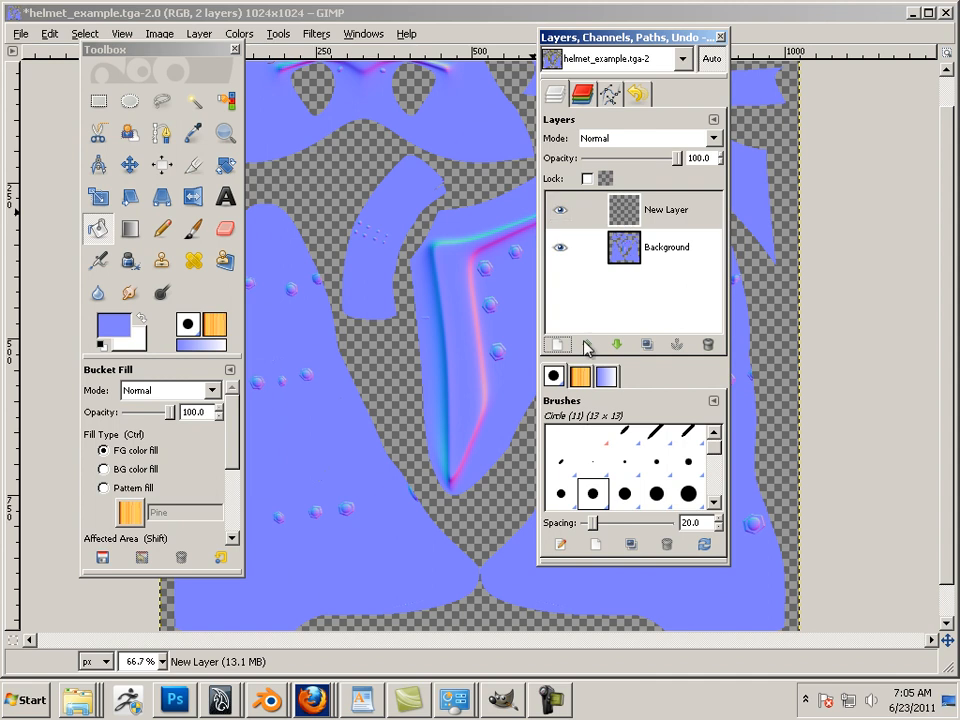
{"action": "left_click", "coordinate": [617, 344]}
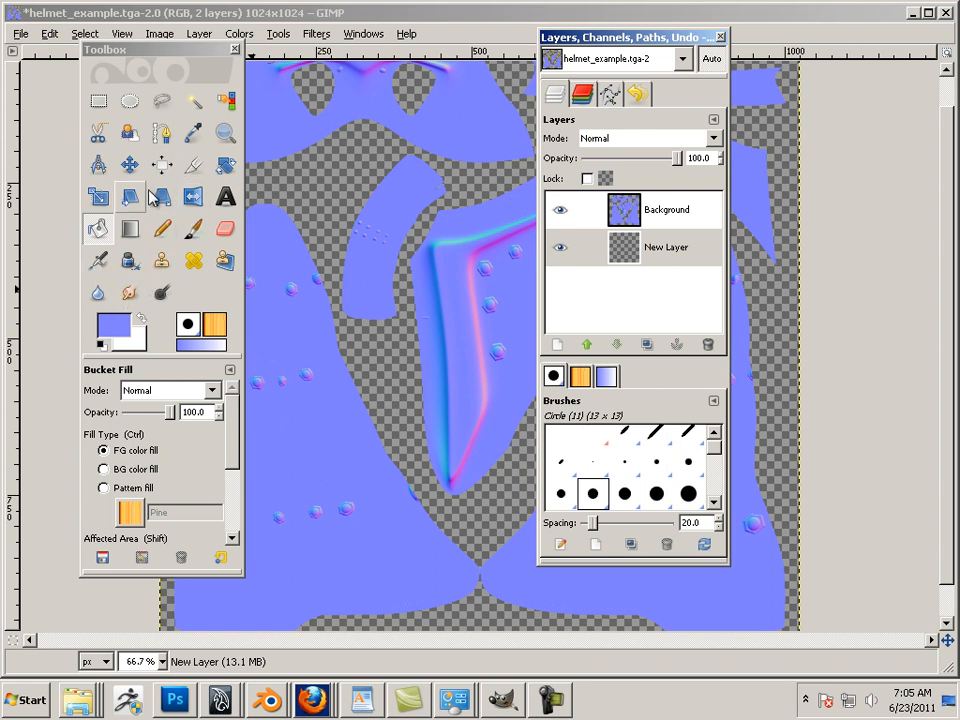
Sample the flat normal blue from the map and bucket-fill the new layer with it.
{"action": "left_click", "coordinate": [193, 133]}
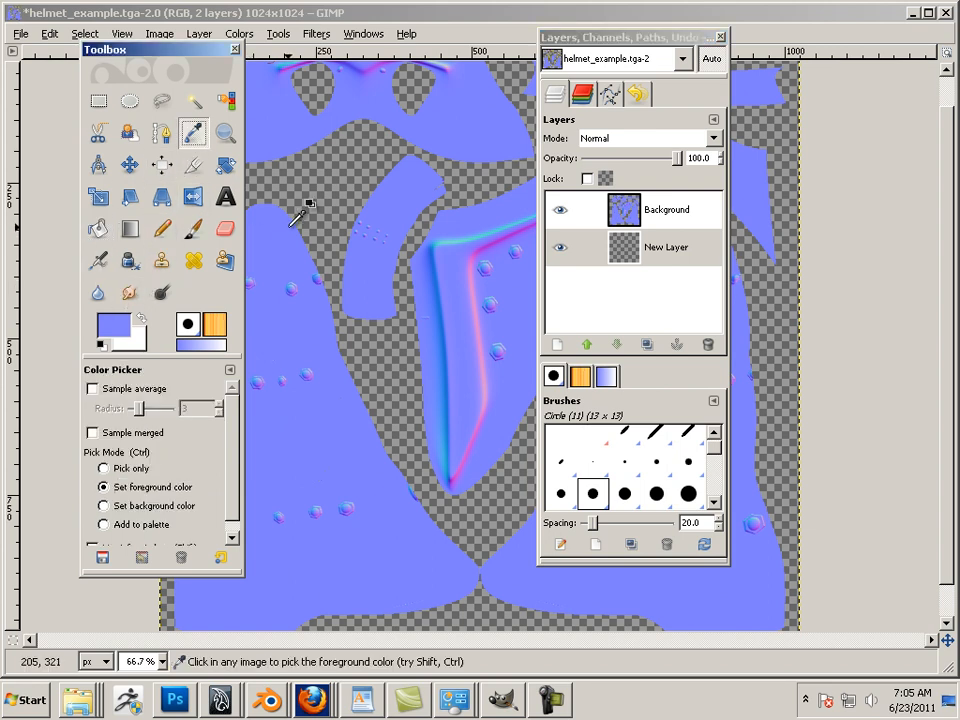
{"action": "left_click", "coordinate": [289, 225]}
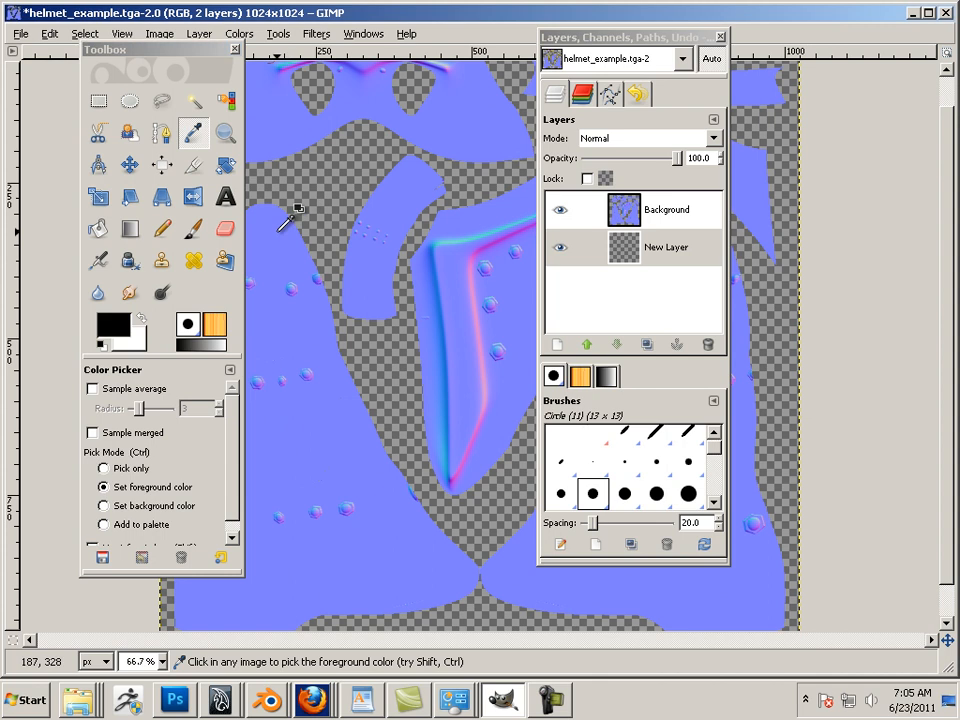
{"action": "left_click", "coordinate": [621, 208]}
{"action": "left_click", "coordinate": [289, 237]}
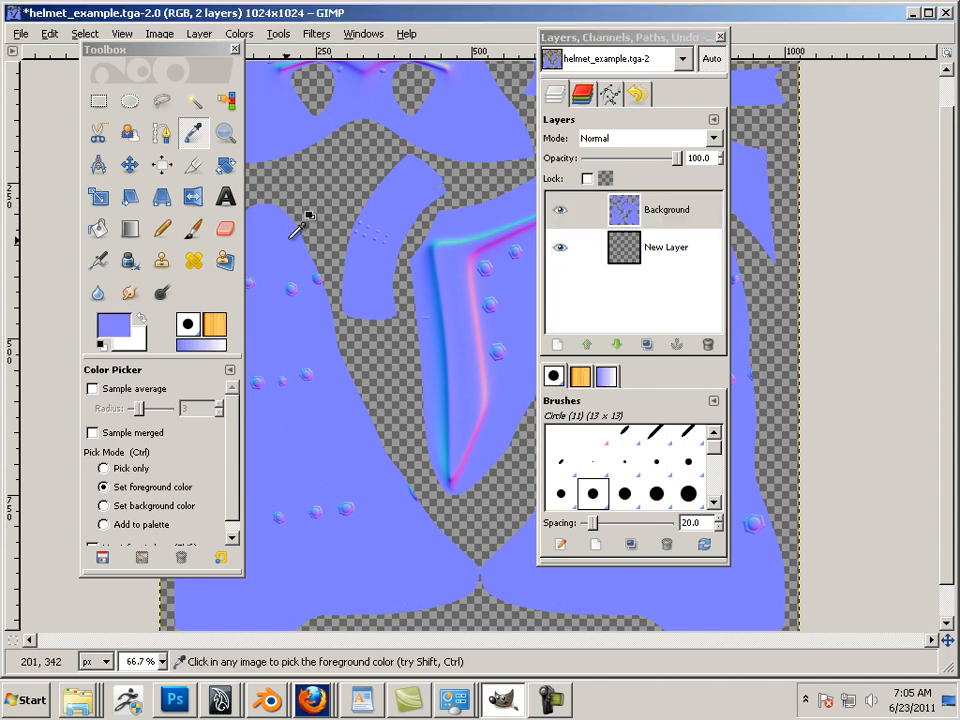
{"action": "left_click", "coordinate": [632, 260]}
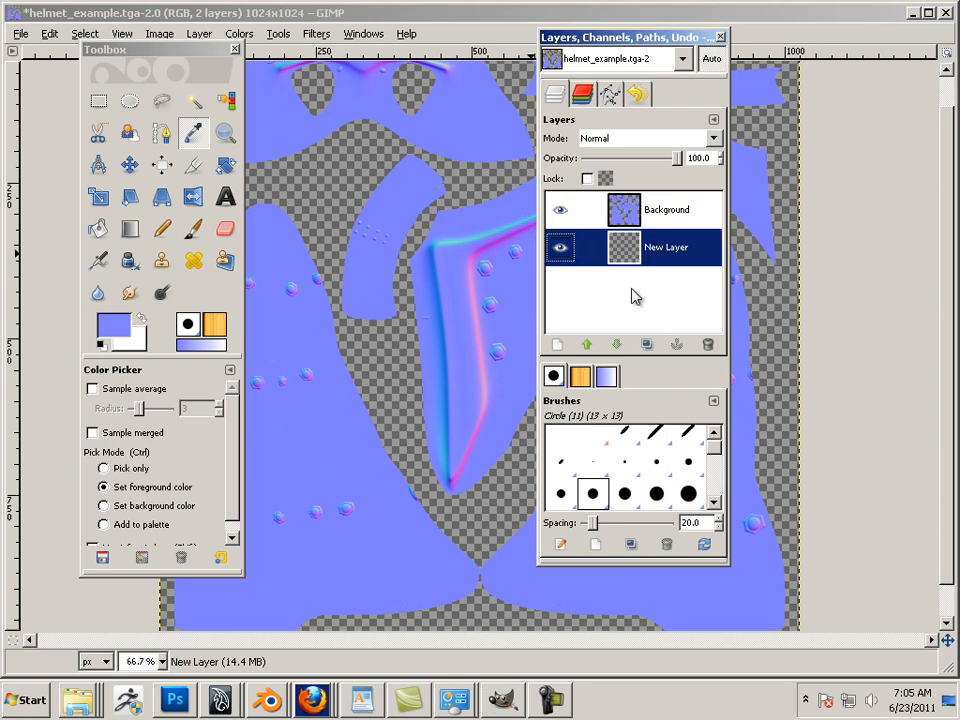
{"action": "left_click", "coordinate": [97, 230]}
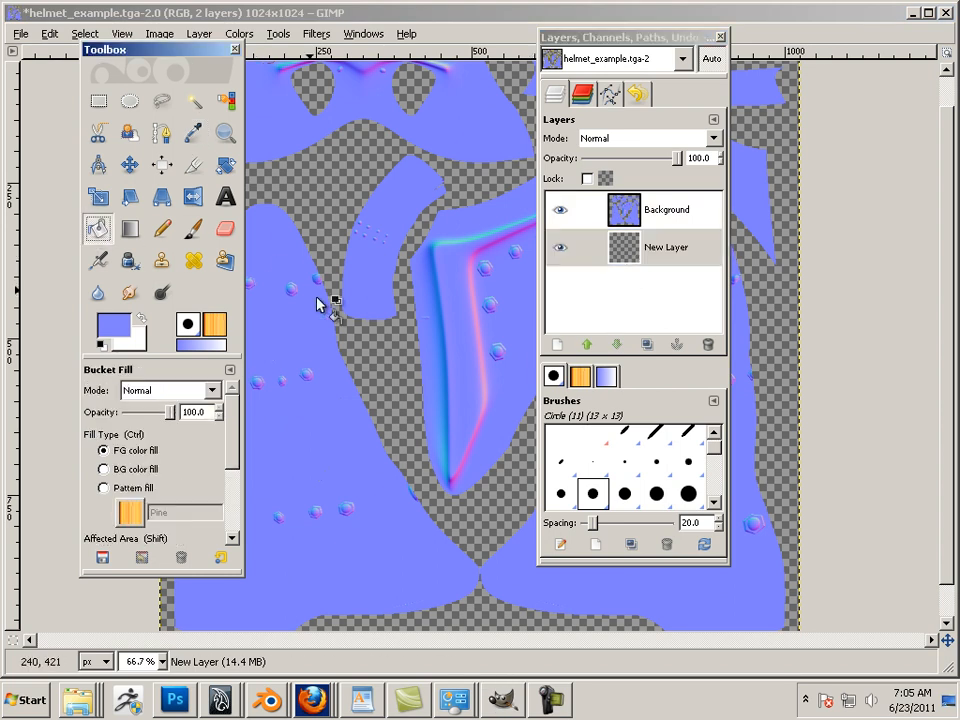
{"action": "left_click", "coordinate": [376, 365]}
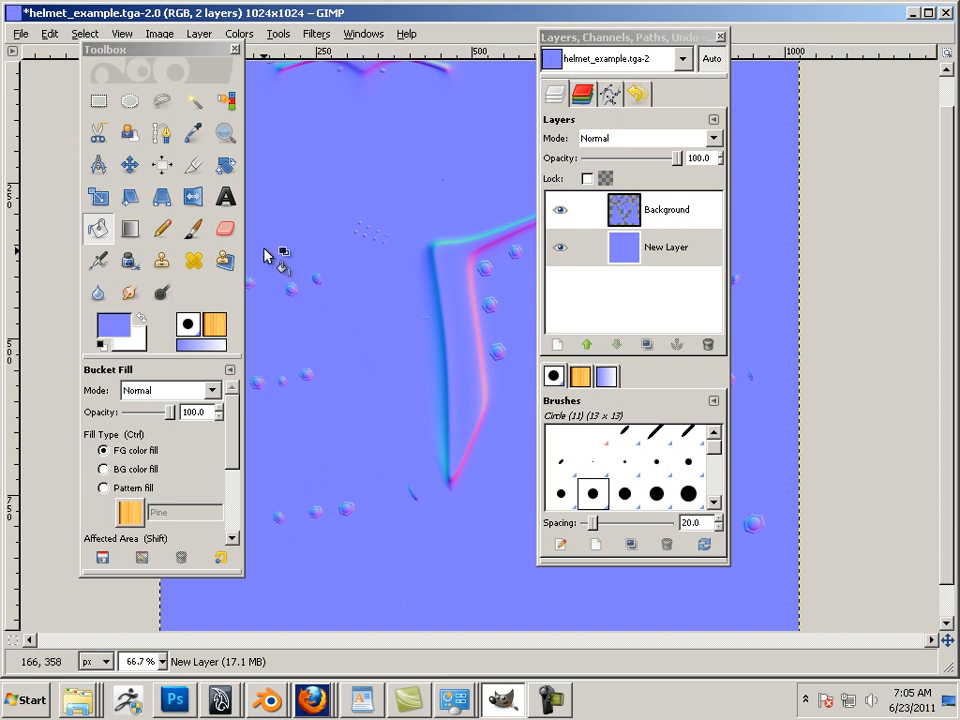
Save the map as helmet_example.tga with the TarGA image format chosen.
{"action": "left_click", "coordinate": [21, 33]}
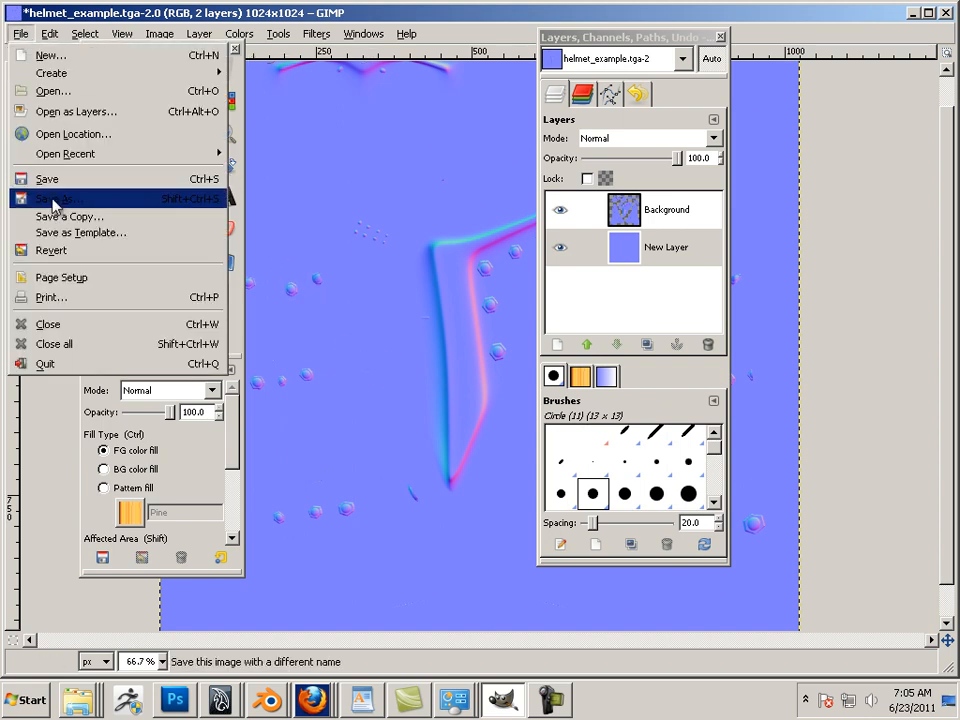
{"action": "key", "text": "Escape"}
{"action": "key", "text": "Tab"}
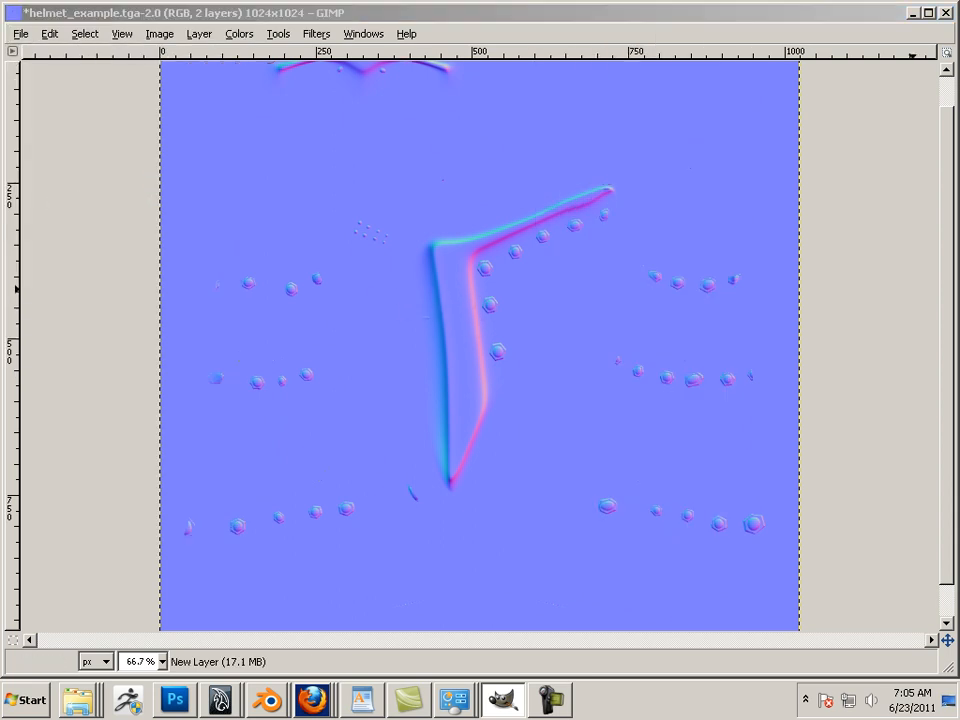
{"action": "key", "text": "ctrl+shift+s"}
{"action": "left_click", "coordinate": [275, 230]}
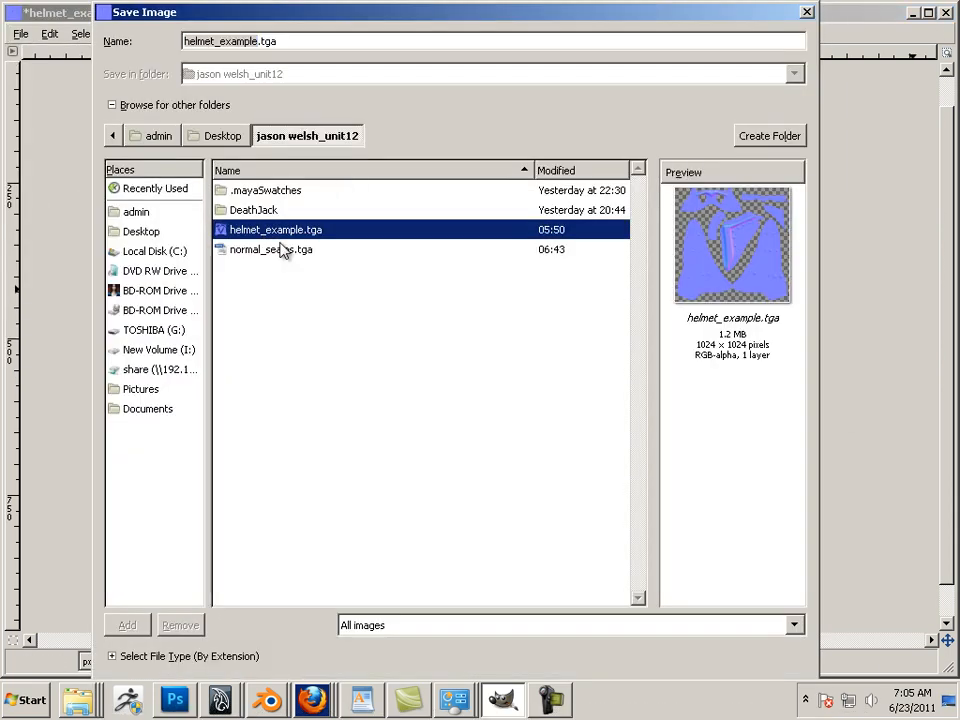
{"action": "left_click", "coordinate": [421, 630]}
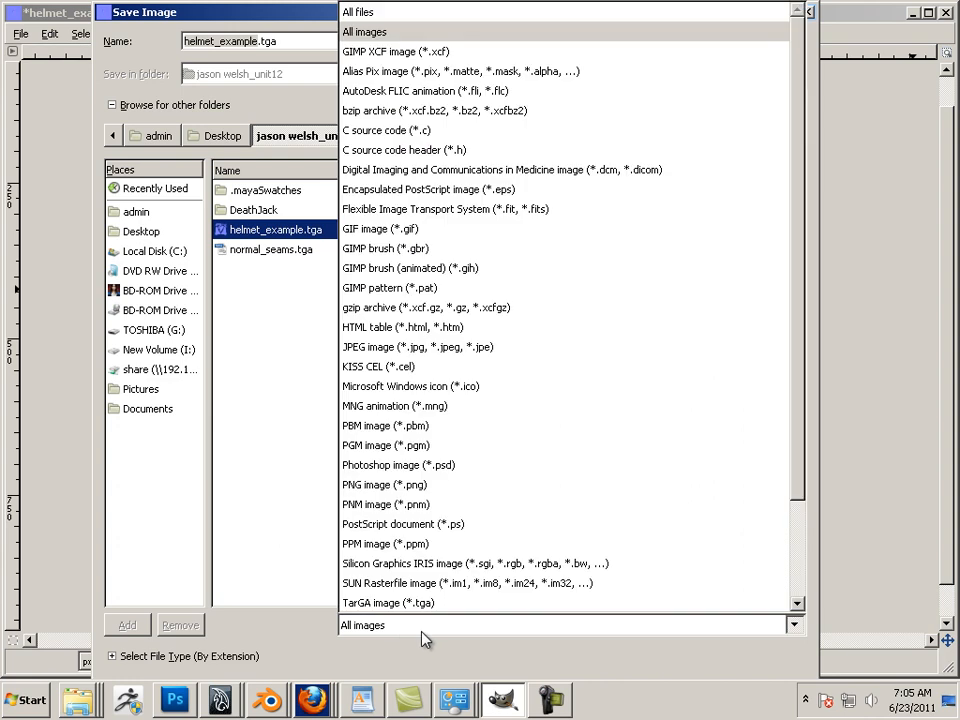
{"action": "left_click", "coordinate": [421, 605]}
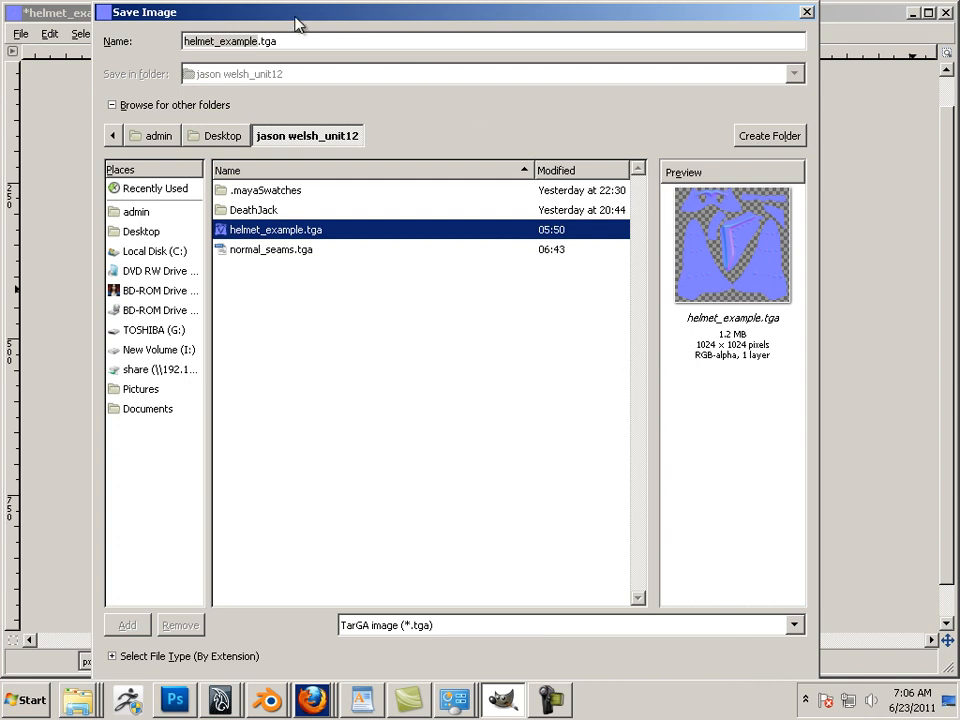
{"action": "key", "text": "Escape"}
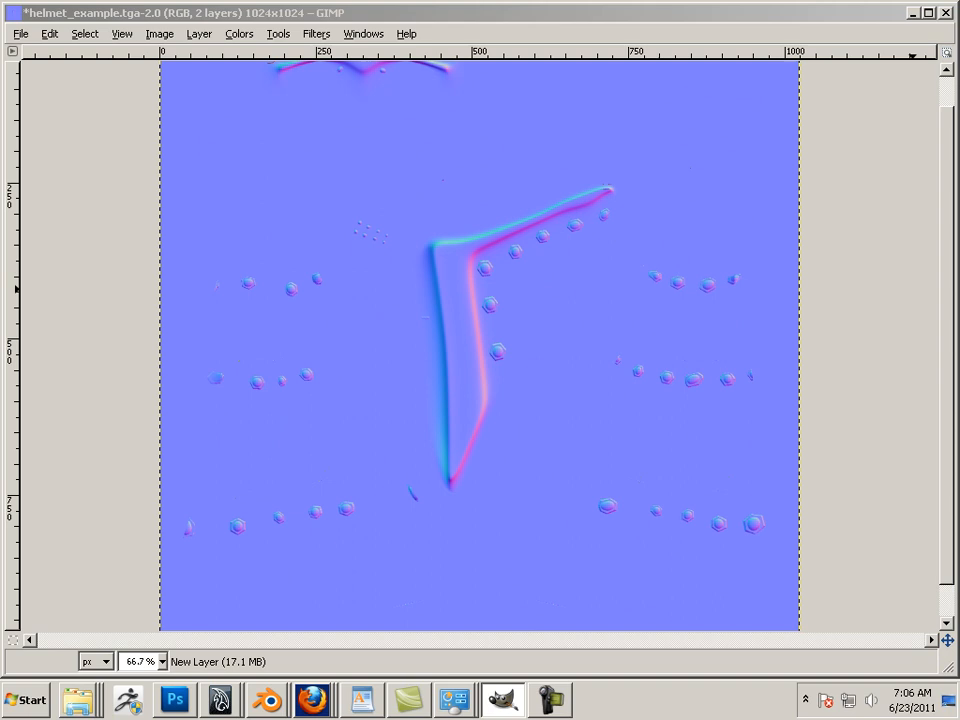
Export the TGA with the image flattened, then list the open Blender windows.
{"action": "key", "text": "ctrl+s"}
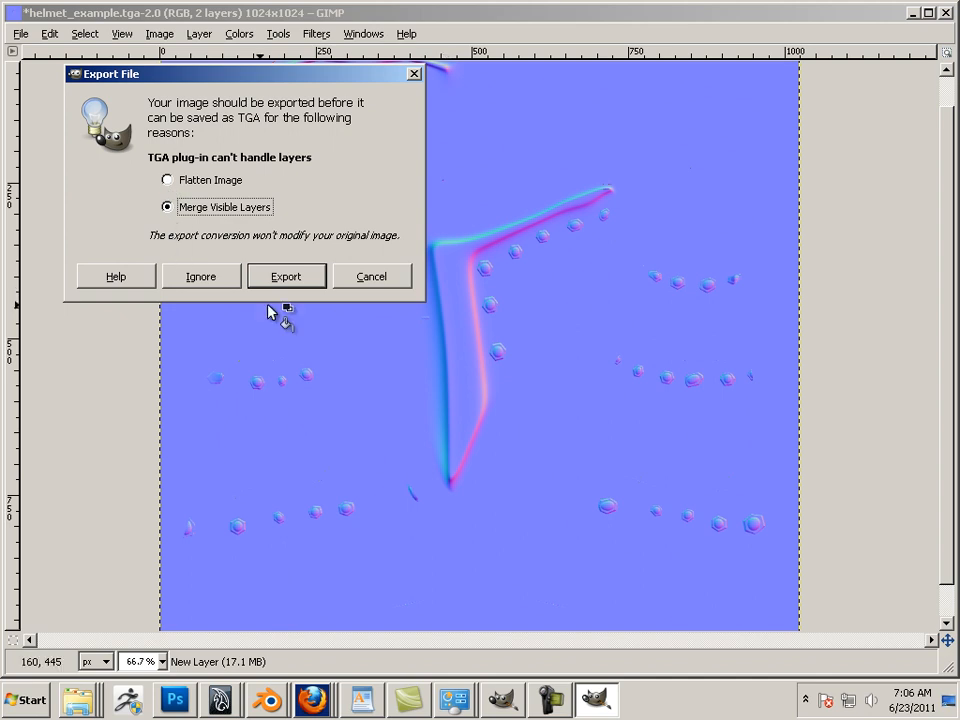
{"action": "left_click", "coordinate": [168, 182]}
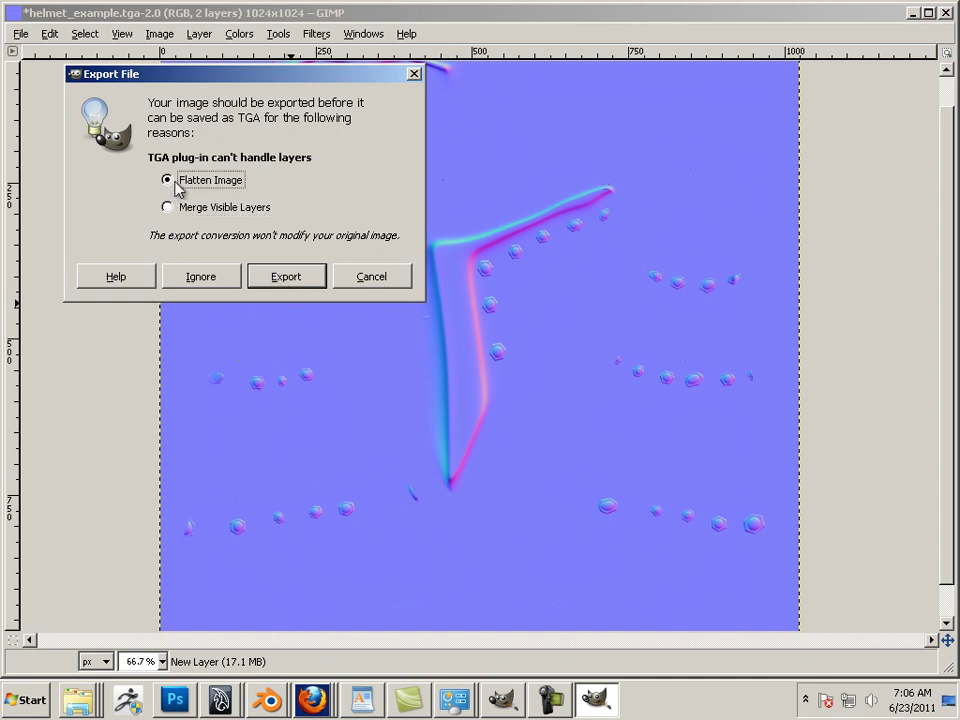
{"action": "left_click", "coordinate": [280, 277]}
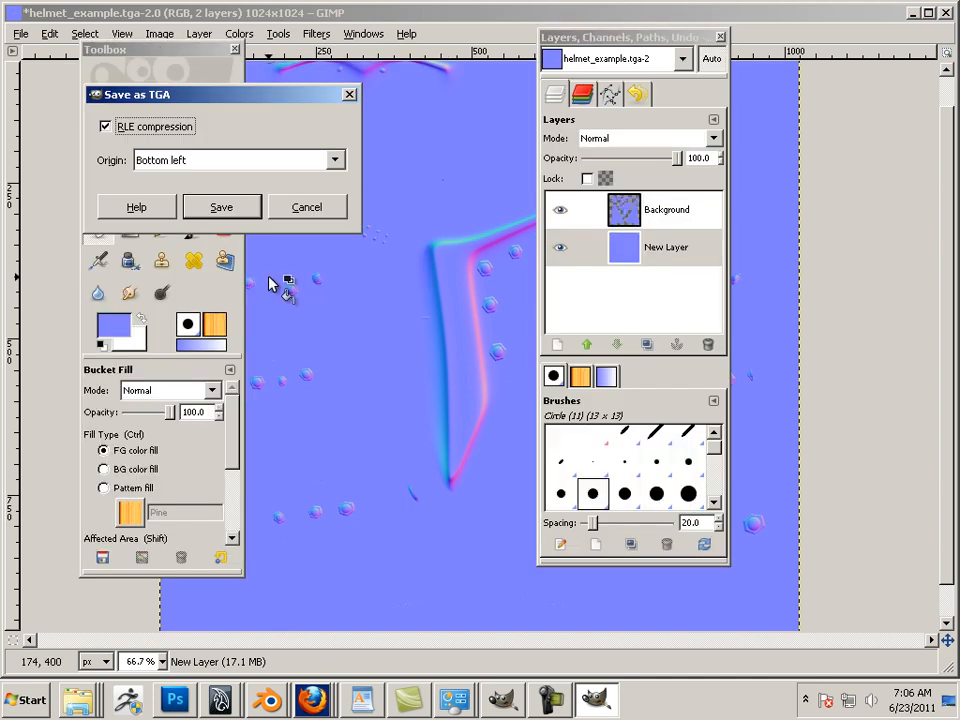
{"action": "left_click", "coordinate": [222, 208]}
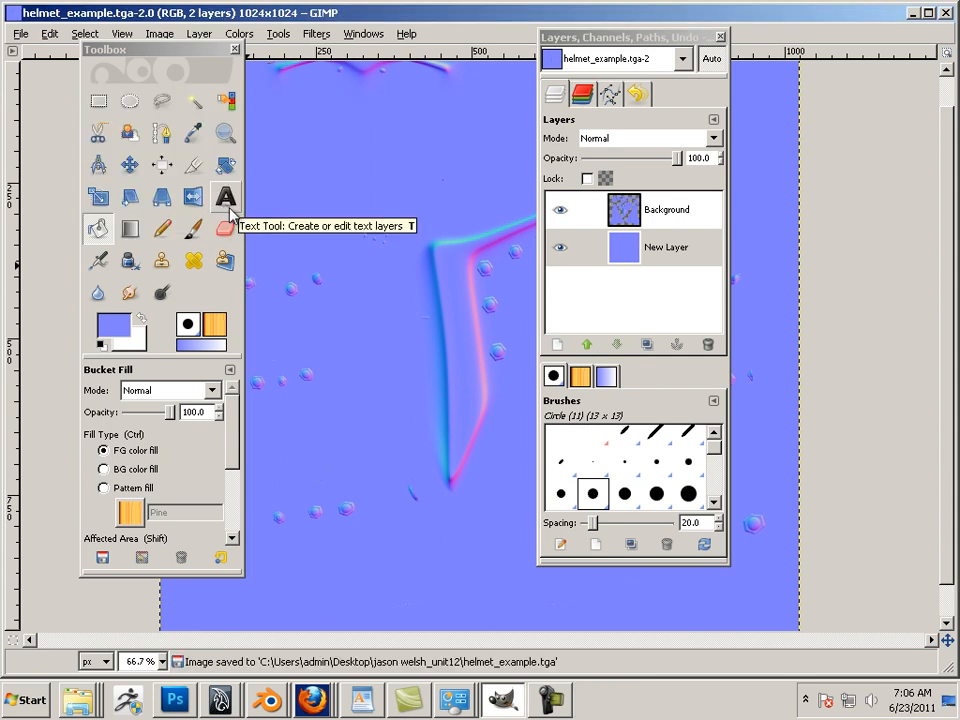
{"action": "left_click", "coordinate": [262, 702]}
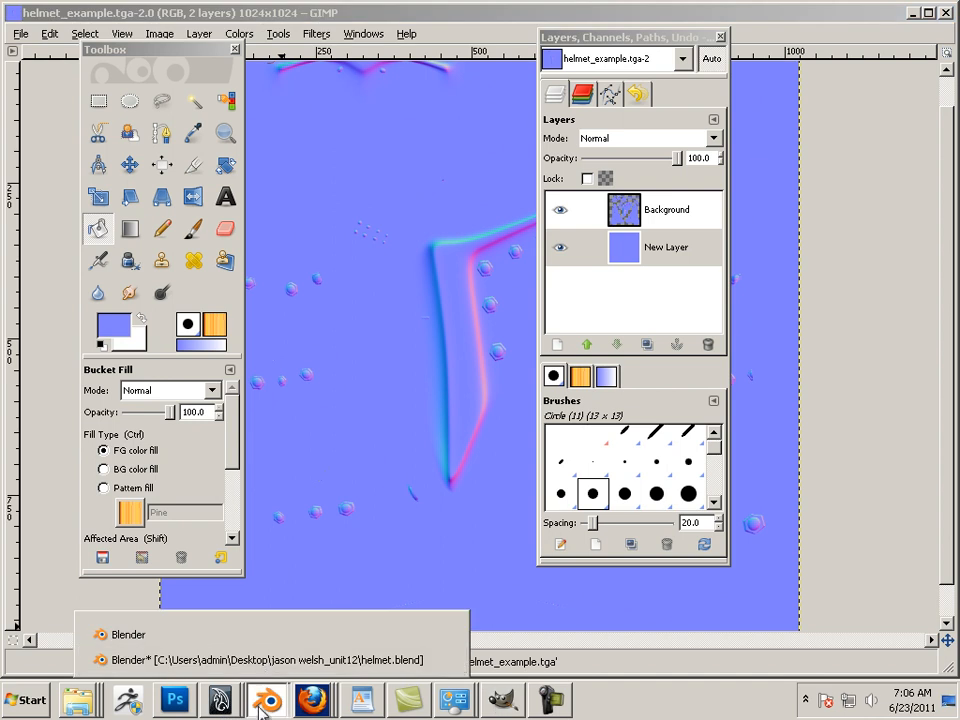
Bring helmet.blend forward, widen the 3D view and smooth-shade the low-poly helmet.
{"action": "left_click", "coordinate": [257, 660]}
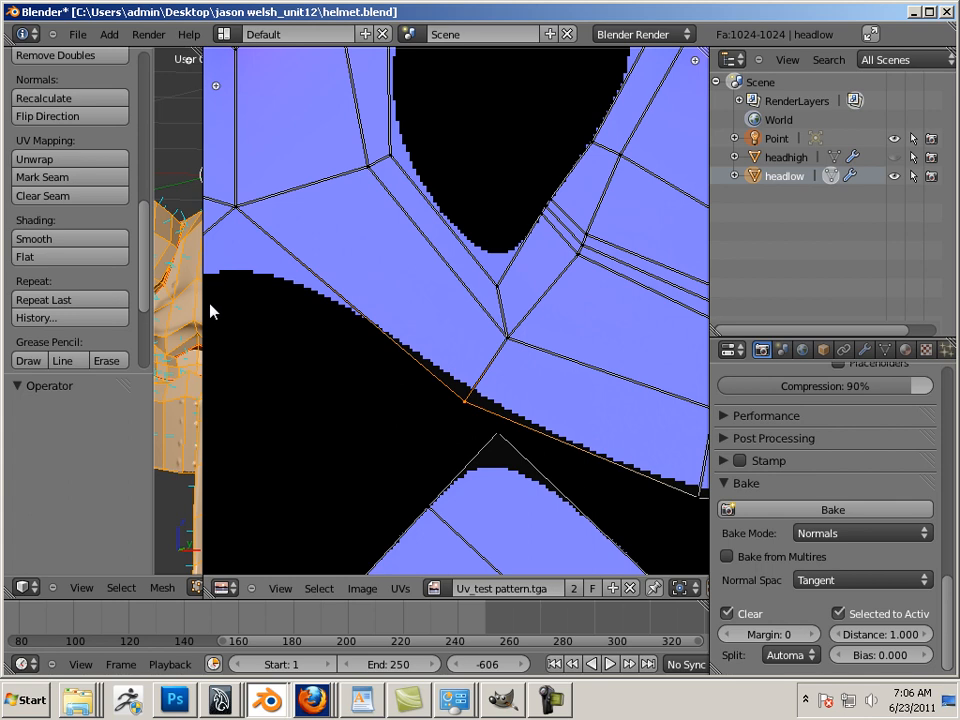
{"action": "left_click_drag", "start_coordinate": [202, 303], "coordinate": [439, 305]}
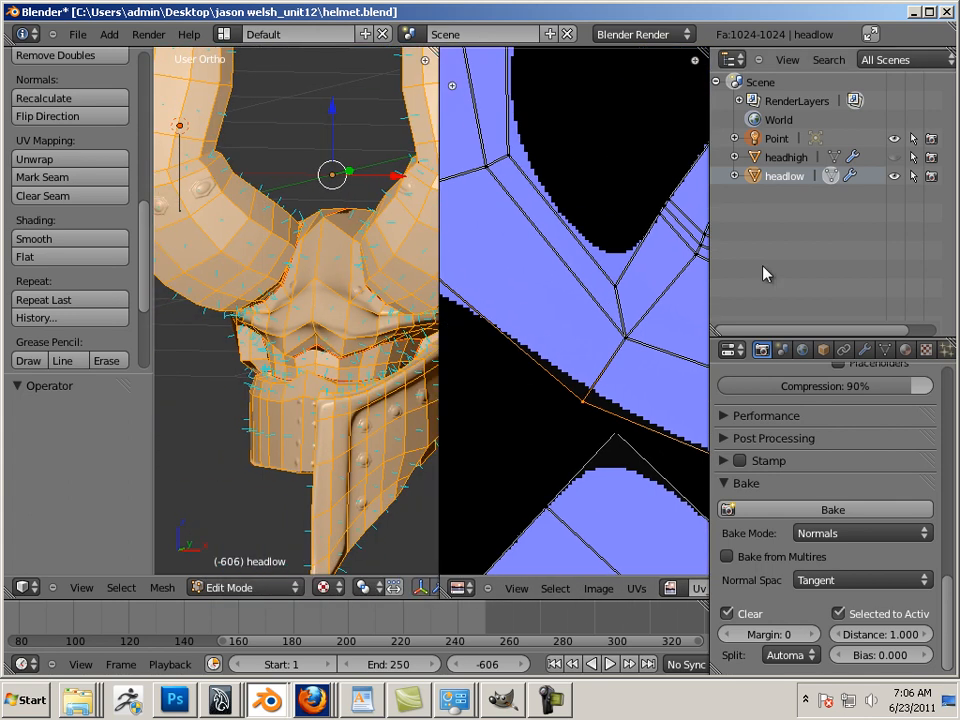
{"action": "middle_click_drag", "start_coordinate": [430, 290], "coordinate": [350, 330]}
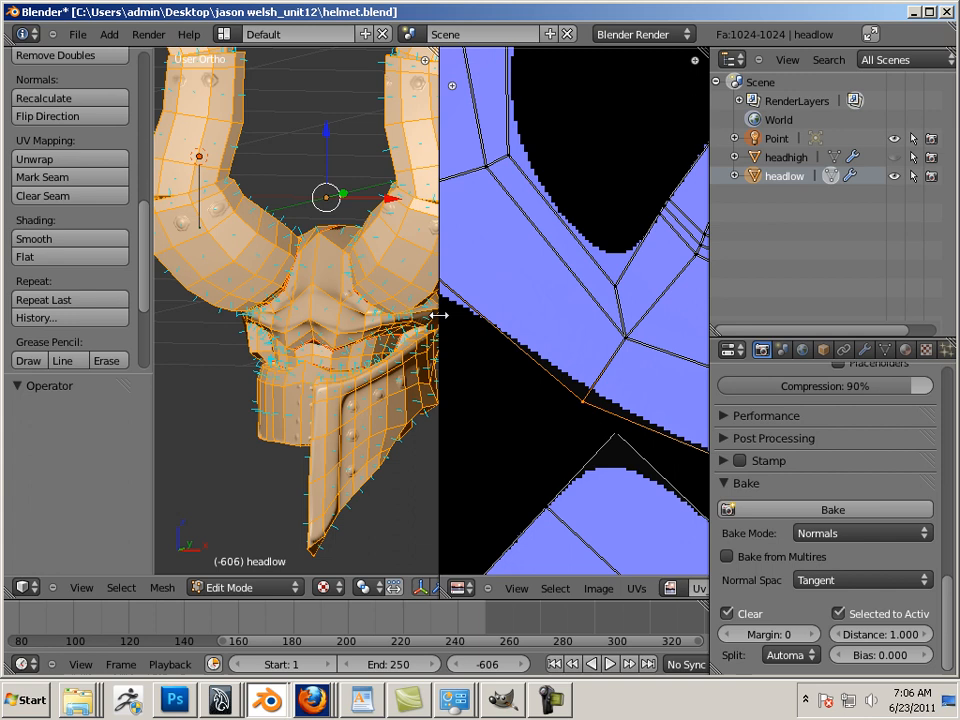
{"action": "left_click_drag", "start_coordinate": [438, 316], "coordinate": [548, 326]}
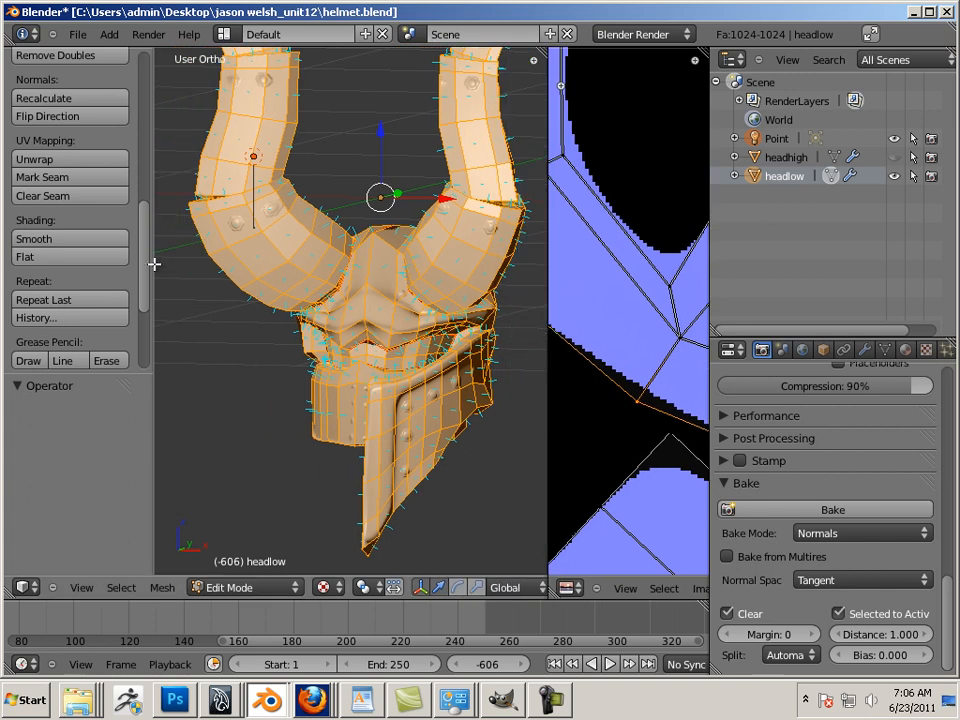
{"action": "left_click", "coordinate": [84, 240]}
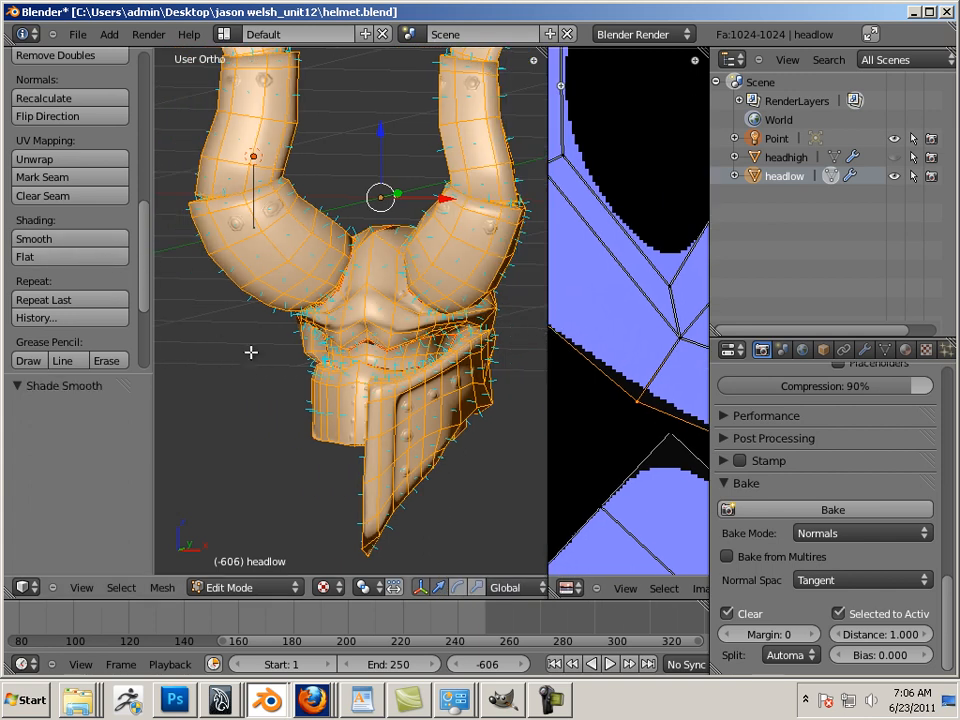
{"action": "right_click", "coordinate": [489, 460], "text": "alt"}
Set the User Preferences input preset to Maya.
{"action": "left_click", "coordinate": [77, 34]}
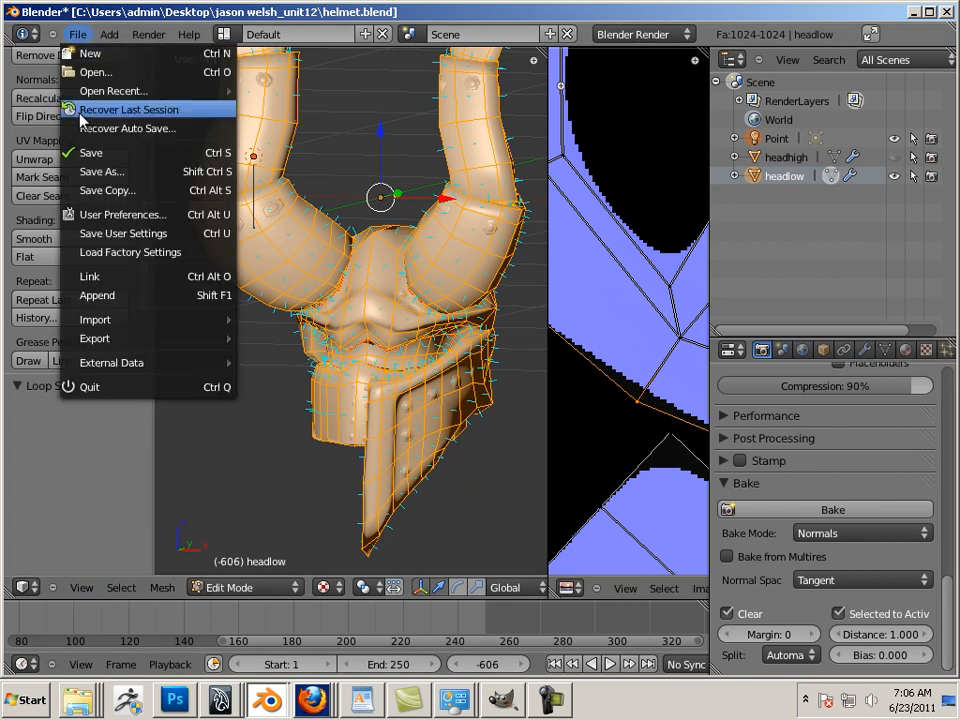
{"action": "left_click", "coordinate": [108, 216]}
{"action": "left_click", "coordinate": [317, 74]}
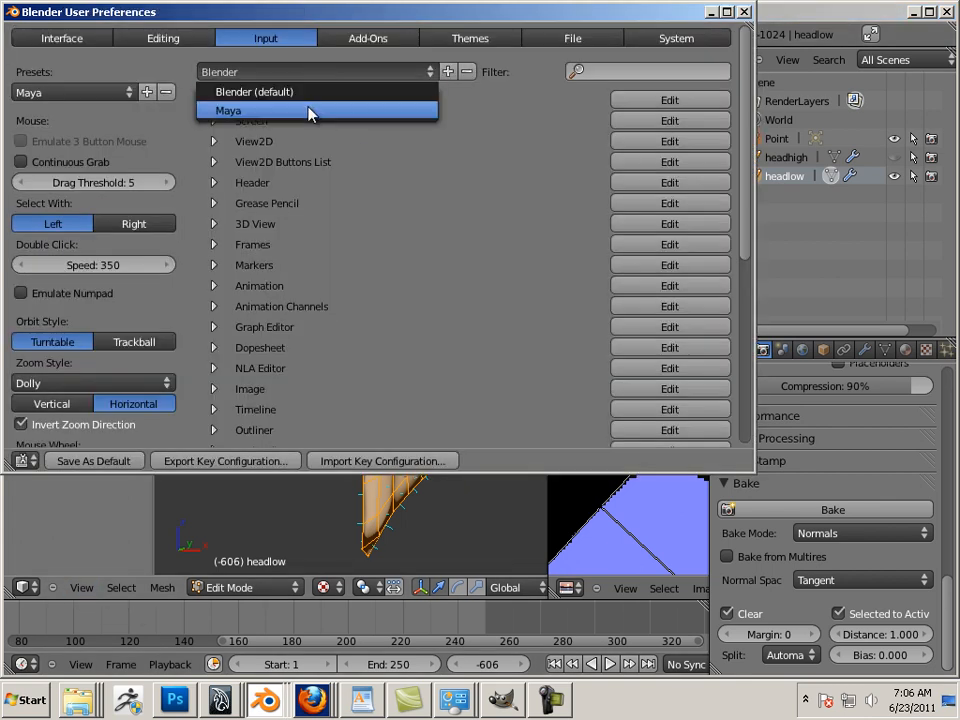
{"action": "left_click", "coordinate": [311, 112]}
{"action": "left_click", "coordinate": [744, 12]}
Nudge the selection along an axis while orbiting, then return the helmet to object mode.
{"action": "mouse_move", "coordinate": [143, 408]}
{"action": "left_mouse_down", "text": "alt"}
{"action": "mouse_move", "coordinate": [156, 360]}
{"action": "mouse_move", "coordinate": [232, 362]}
{"action": "left_mouse_up", "text": "alt"}
{"action": "right_click_drag", "start_coordinate": [232, 362], "coordinate": [302, 414], "text": "alt"}
{"action": "middle_click_drag", "start_coordinate": [302, 414], "coordinate": [343, 403], "text": "alt"}
{"action": "left_click", "coordinate": [322, 281]}
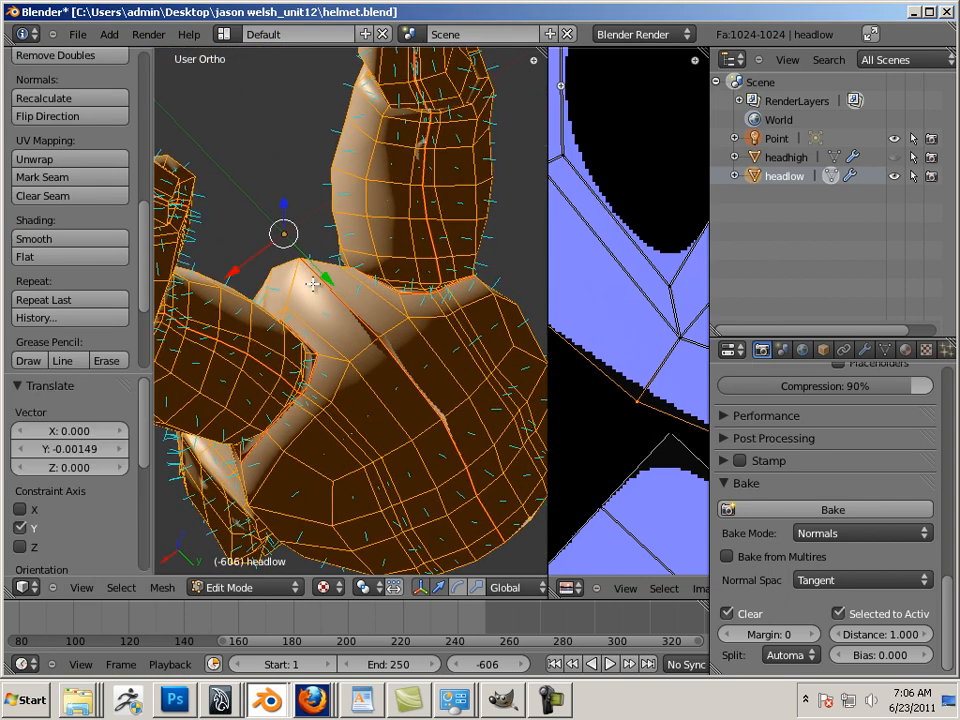
{"action": "left_click", "coordinate": [275, 201]}
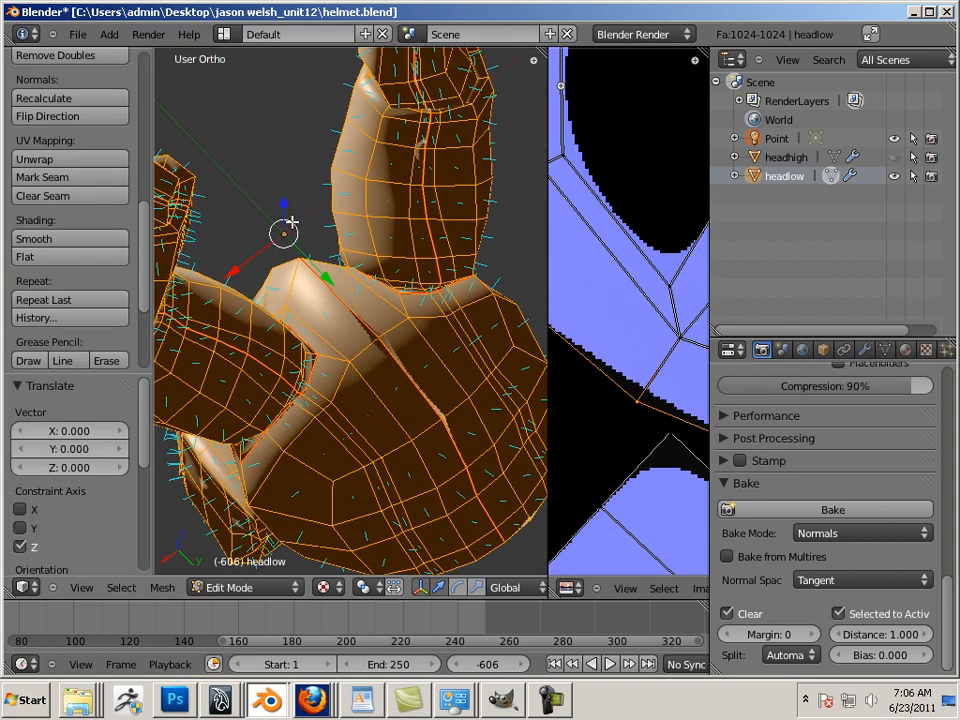
{"action": "key", "text": "Tab"}
{"action": "mouse_move", "coordinate": [304, 251]}
{"action": "middle_mouse_down"}
{"action": "mouse_move", "coordinate": [364, 311]}
{"action": "mouse_move", "coordinate": [279, 272]}
{"action": "mouse_move", "coordinate": [513, 268]}
{"action": "mouse_move", "coordinate": [364, 311]}
{"action": "mouse_move", "coordinate": [407, 332]}
{"action": "mouse_move", "coordinate": [300, 306]}
{"action": "mouse_move", "coordinate": [337, 213]}
{"action": "mouse_move", "coordinate": [343, 229]}
{"action": "middle_mouse_up"}
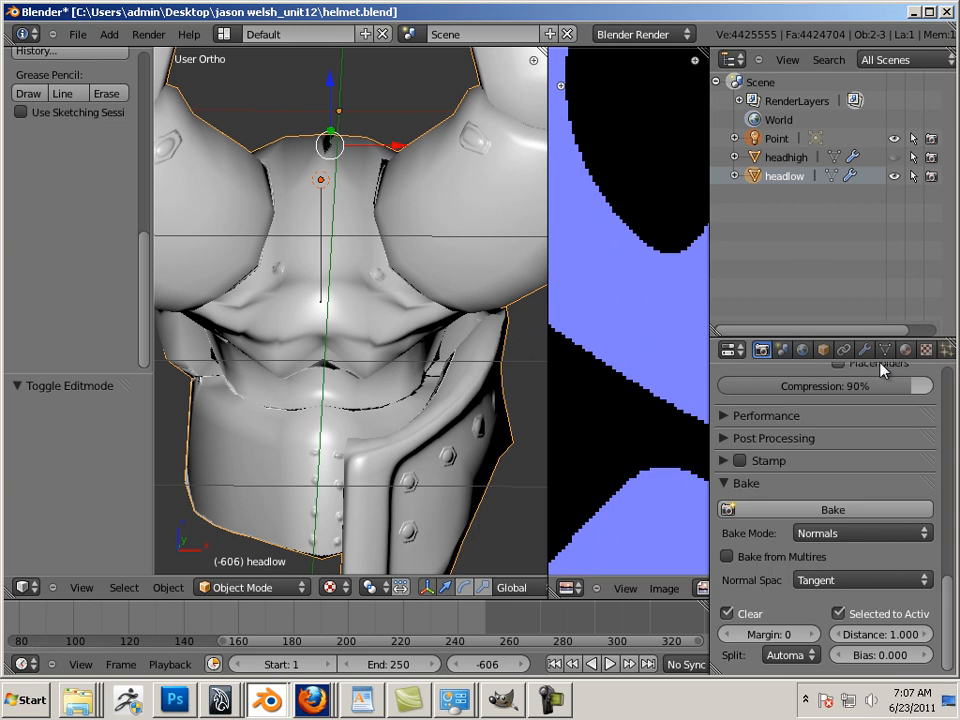
Reload the updated helmet_example.tga image in the helmet's Texture settings.
{"action": "left_click", "coordinate": [925, 350]}
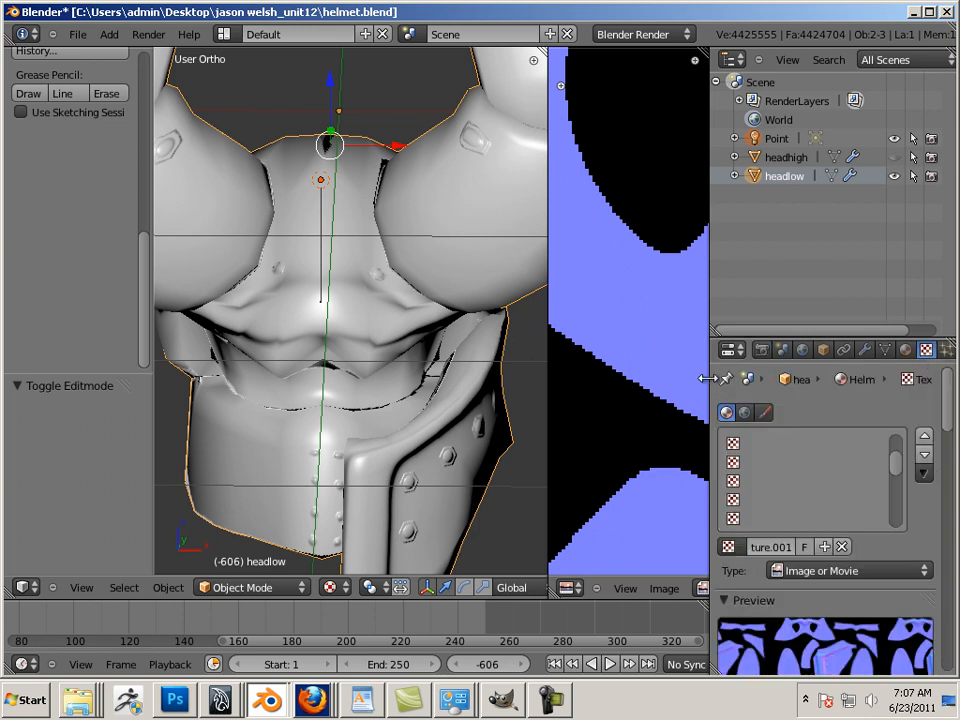
{"action": "left_click_drag", "start_coordinate": [711, 375], "coordinate": [602, 375]}
{"action": "left_click_drag", "start_coordinate": [947, 405], "coordinate": [955, 484]}
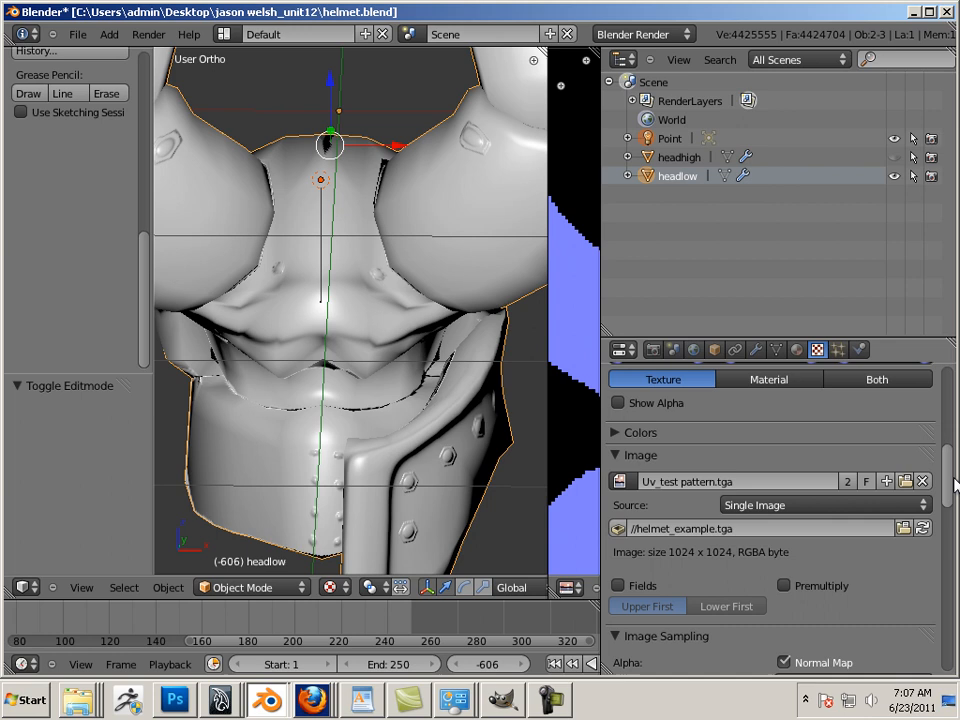
{"action": "left_click", "coordinate": [924, 529]}
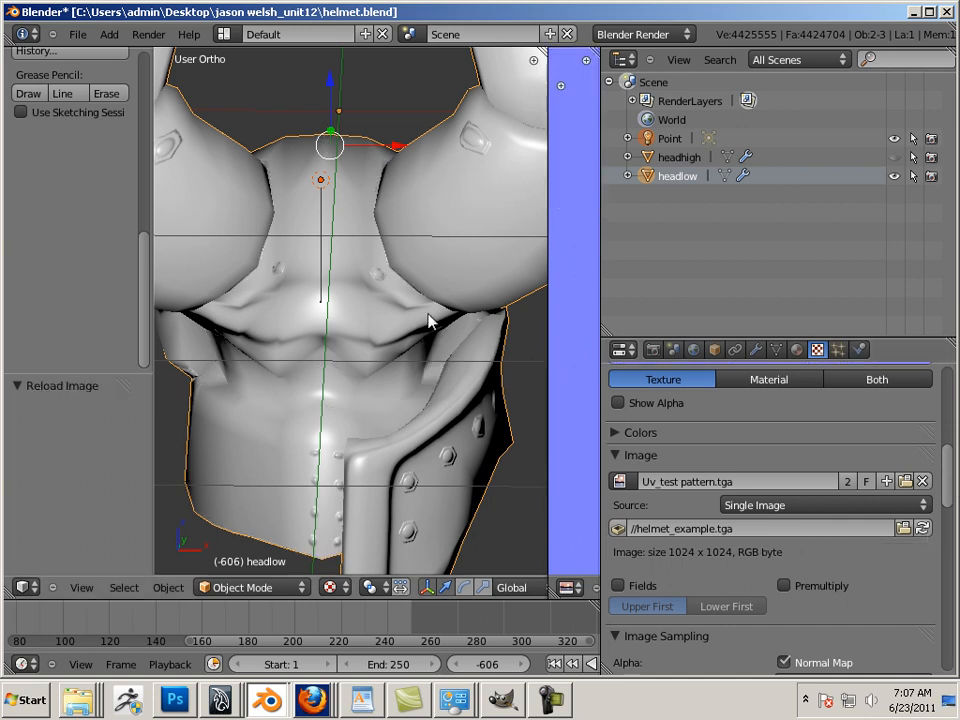
{"action": "mouse_move", "coordinate": [430, 320]}
{"action": "middle_mouse_down"}
{"action": "mouse_move", "coordinate": [375, 369]}
{"action": "mouse_move", "coordinate": [92, 336]}
{"action": "mouse_move", "coordinate": [343, 369]}
{"action": "mouse_move", "coordinate": [322, 352]}
{"action": "mouse_move", "coordinate": [343, 300]}
{"action": "mouse_move", "coordinate": [454, 339]}
{"action": "mouse_move", "coordinate": [298, 300]}
{"action": "mouse_move", "coordinate": [310, 312]}
{"action": "middle_mouse_up"}
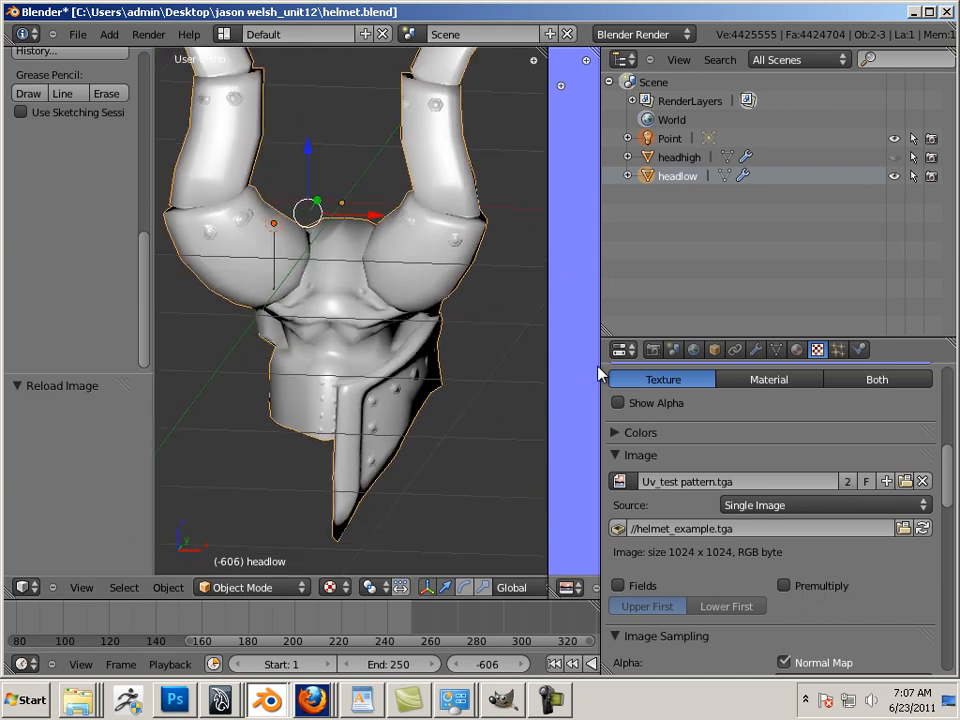
Rebalance the image editor and 3D view widths and select the low-poly helmet object.
{"action": "left_click_drag", "start_coordinate": [599, 365], "coordinate": [803, 379]}
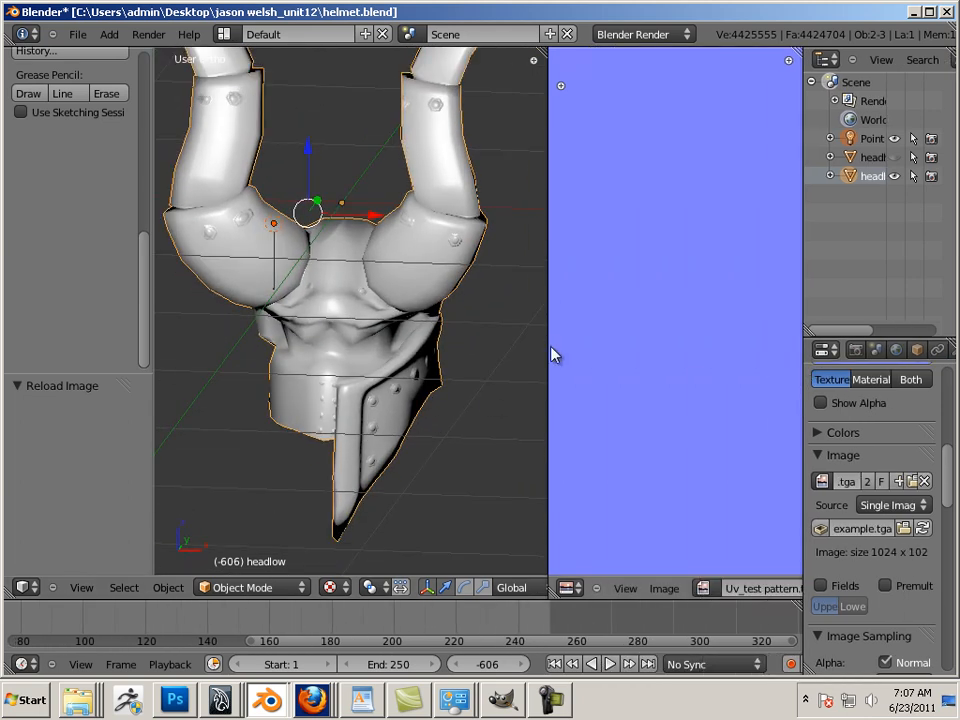
{"action": "left_click_drag", "start_coordinate": [547, 344], "coordinate": [733, 355]}
{"action": "middle_click_drag", "start_coordinate": [600, 365], "coordinate": [502, 382]}
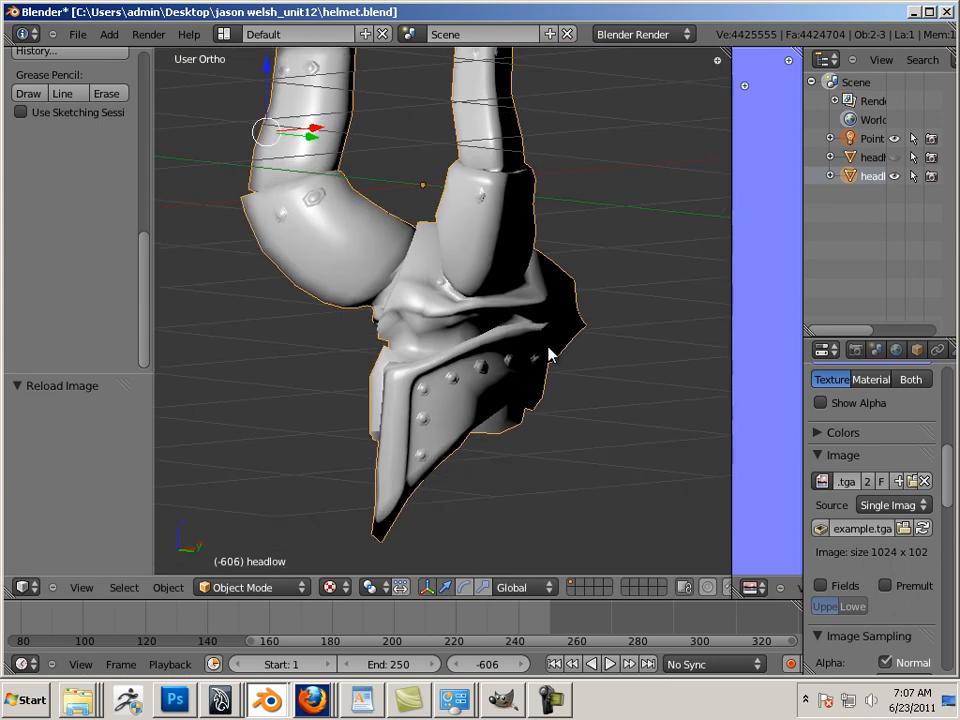
{"action": "right_click", "coordinate": [502, 382]}
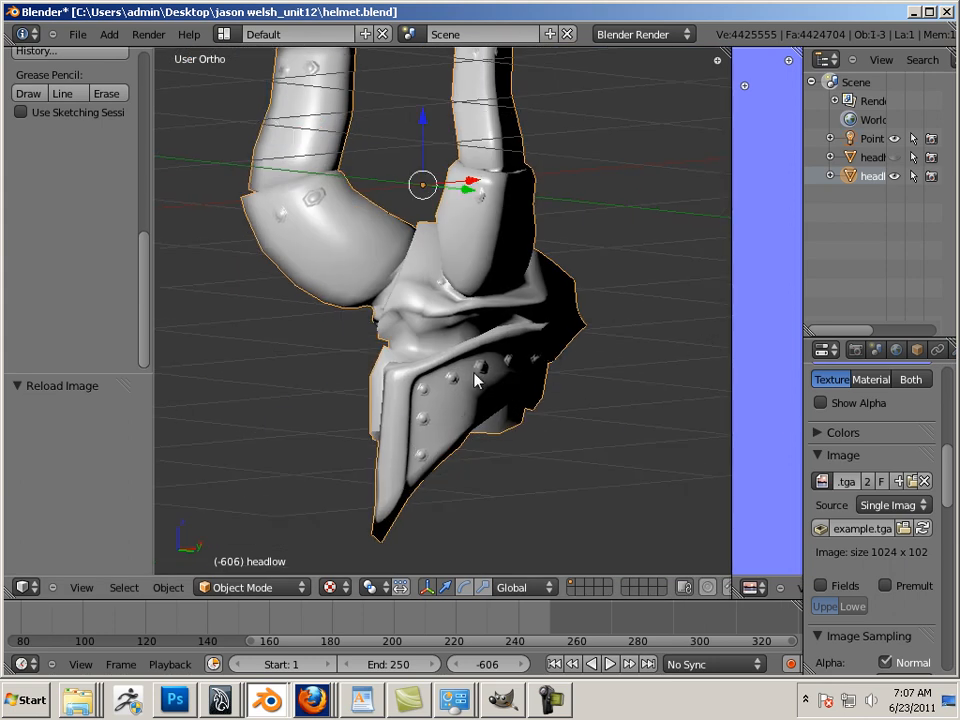
Enter mesh editing, pick and clear a face-mask plate face, and widen the image panel.
{"action": "key", "text": "Tab"}
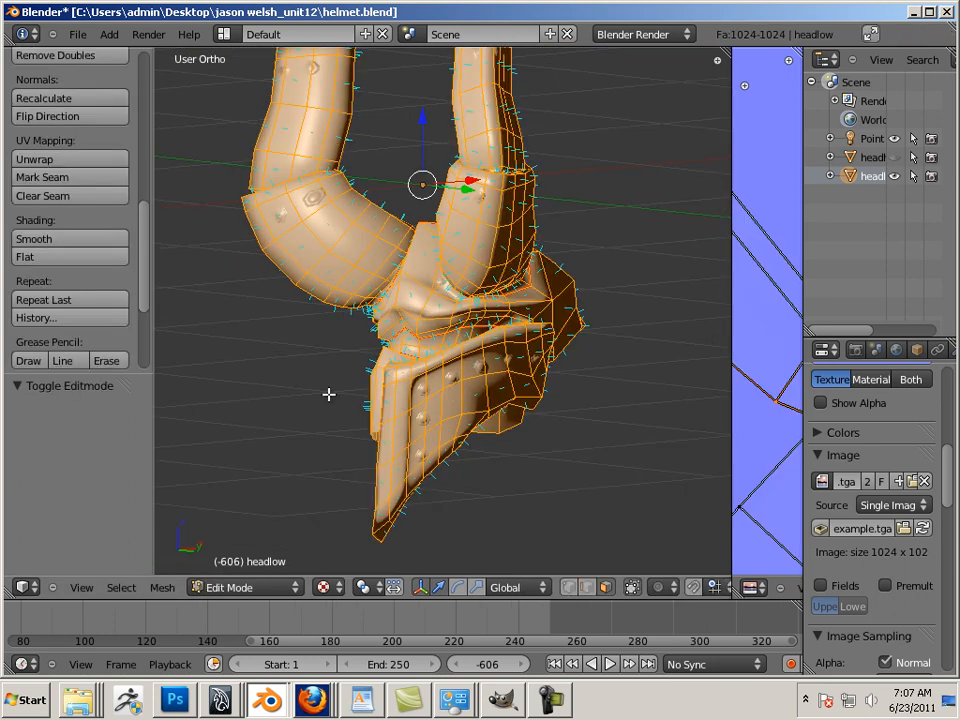
{"action": "key", "text": "a"}
{"action": "mouse_move", "coordinate": [279, 381]}
{"action": "middle_mouse_down"}
{"action": "mouse_move", "coordinate": [495, 429]}
{"action": "mouse_move", "coordinate": [483, 345]}
{"action": "middle_mouse_up"}
{"action": "right_click", "coordinate": [483, 340]}
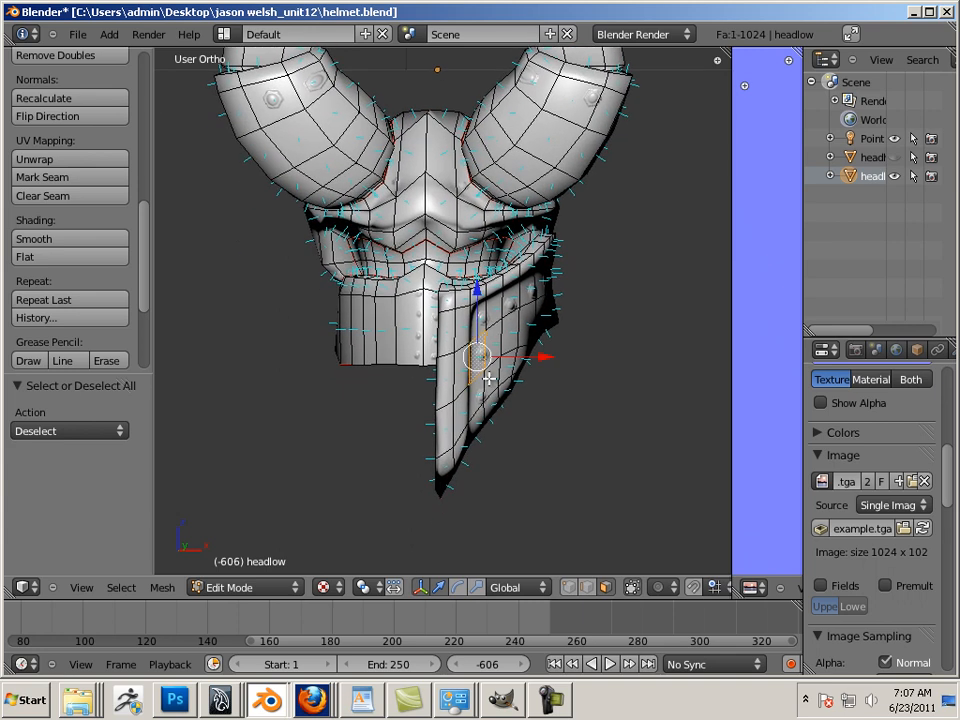
{"action": "right_click", "coordinate": [718, 315]}
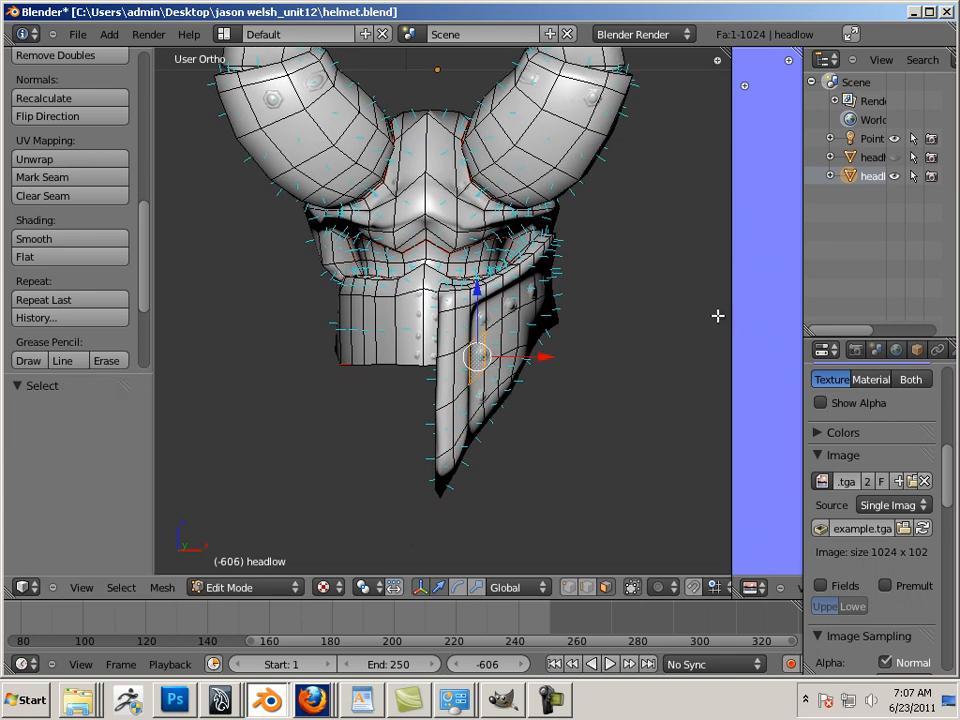
{"action": "left_click_drag", "start_coordinate": [733, 325], "coordinate": [538, 330]}
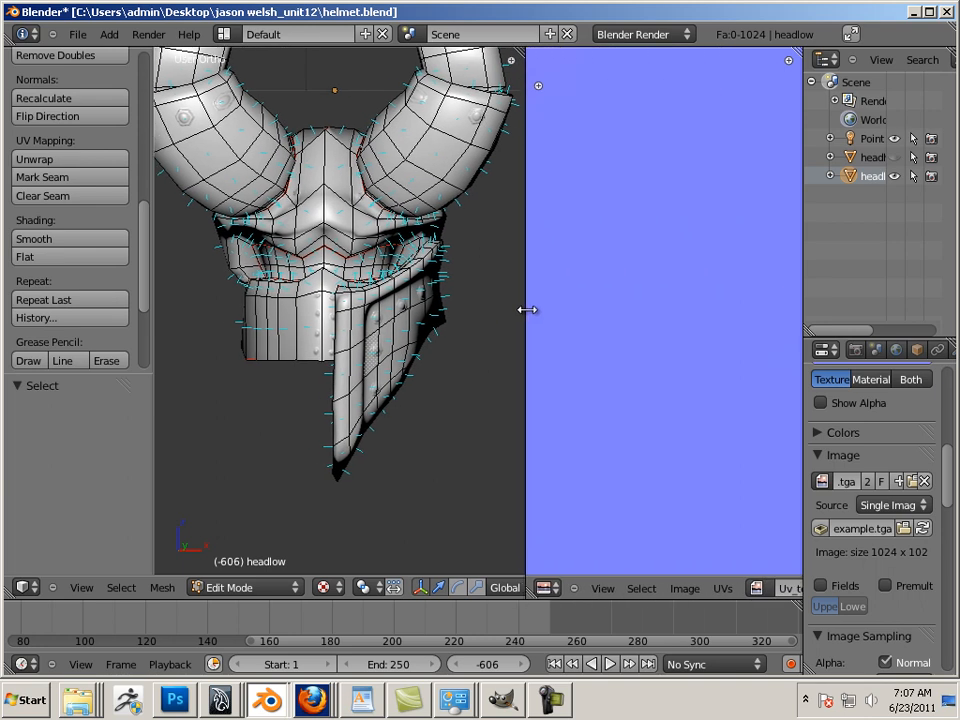
{"action": "scroll", "coordinate": [431, 314], "scroll_direction": "up", "scroll_amount": 1}
Select every face to check the UV layout over the normal map, then deselect all.
{"action": "right_click", "coordinate": [396, 316]}
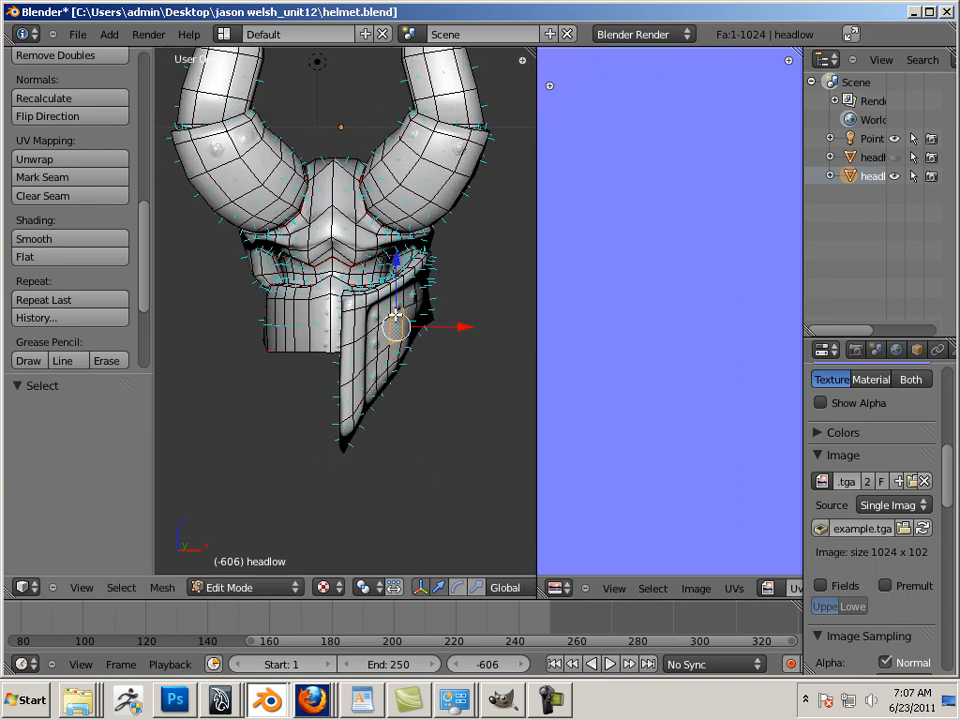
{"action": "key", "text": "a"}
{"action": "key", "text": "a"}
{"action": "scroll", "coordinate": [645, 377], "scroll_direction": "down", "scroll_amount": 2}
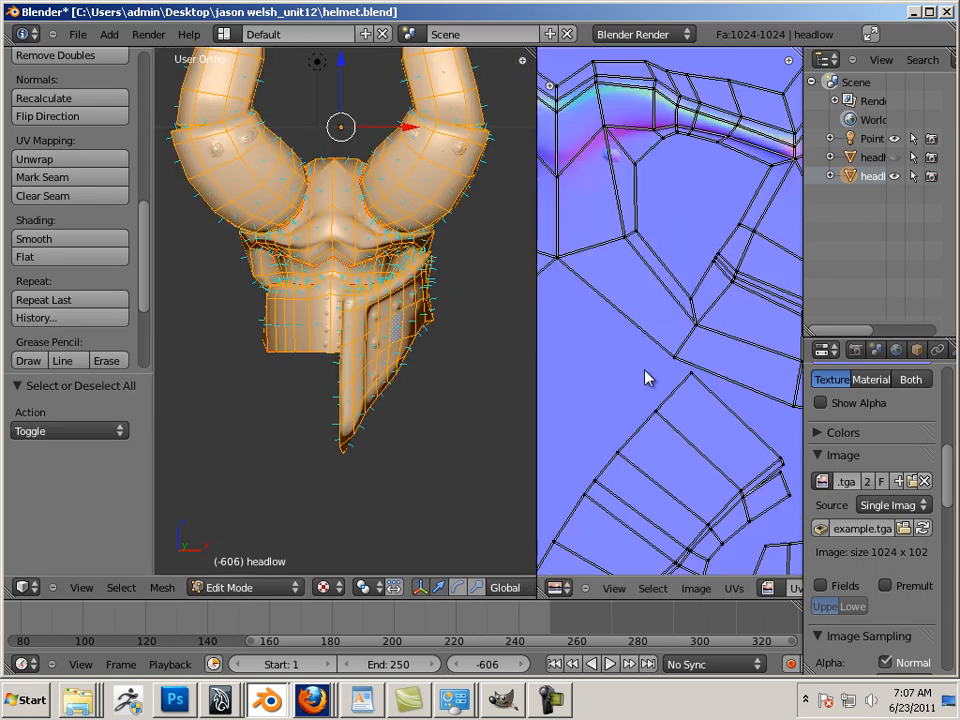
{"action": "scroll", "coordinate": [648, 375], "scroll_direction": "down", "scroll_amount": 3}
{"action": "scroll", "coordinate": [600, 365], "scroll_direction": "down", "scroll_amount": 1}
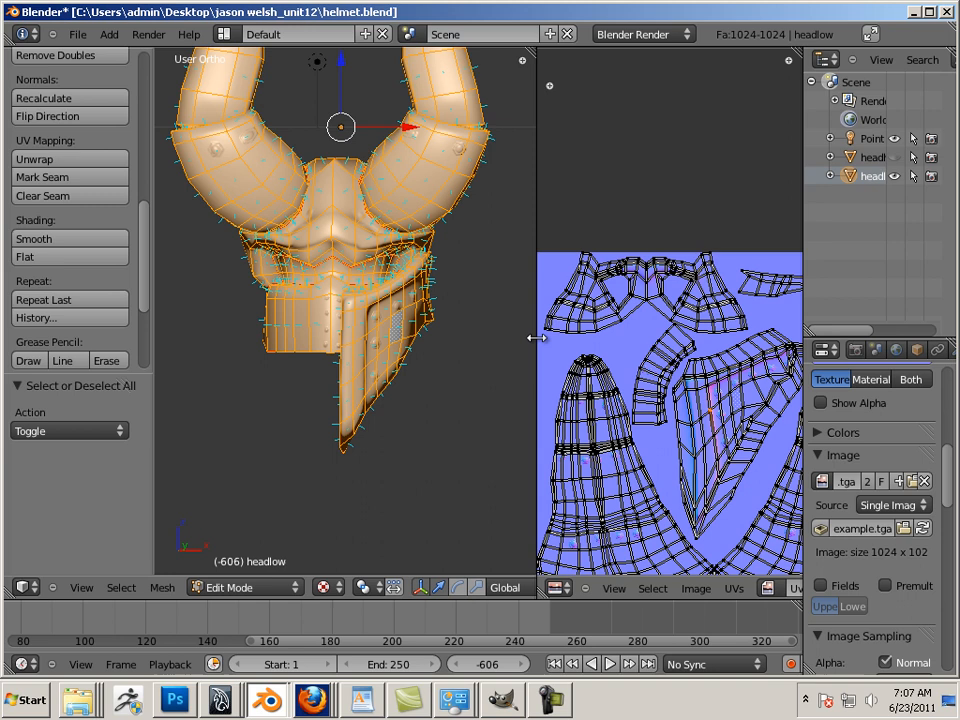
{"action": "left_click_drag", "start_coordinate": [536, 338], "coordinate": [400, 321]}
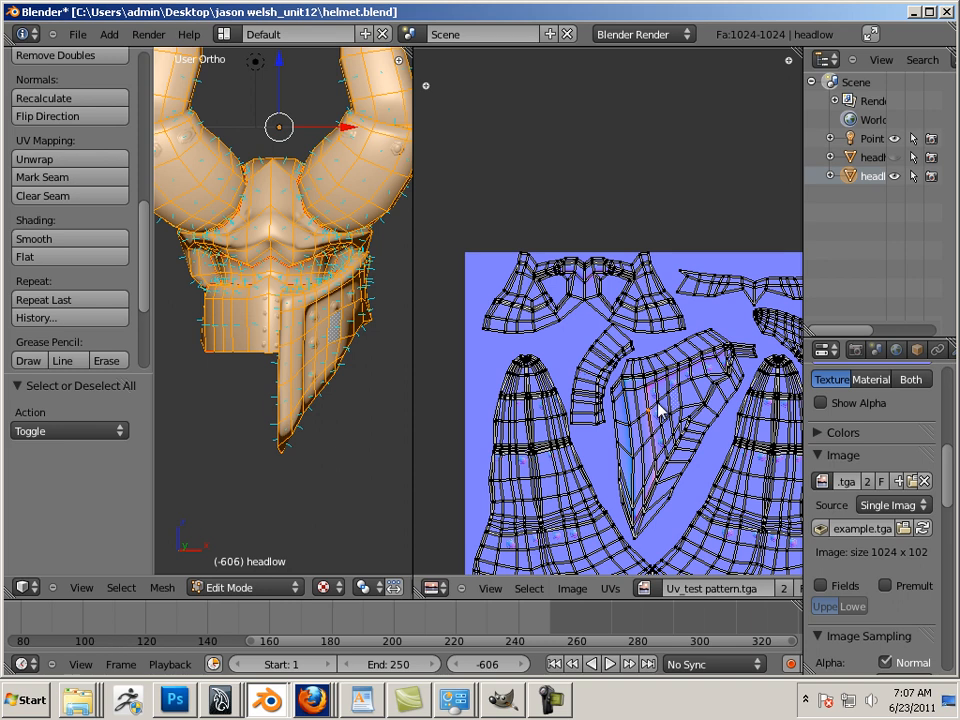
{"action": "scroll", "coordinate": [658, 410], "scroll_direction": "down", "scroll_amount": 1}
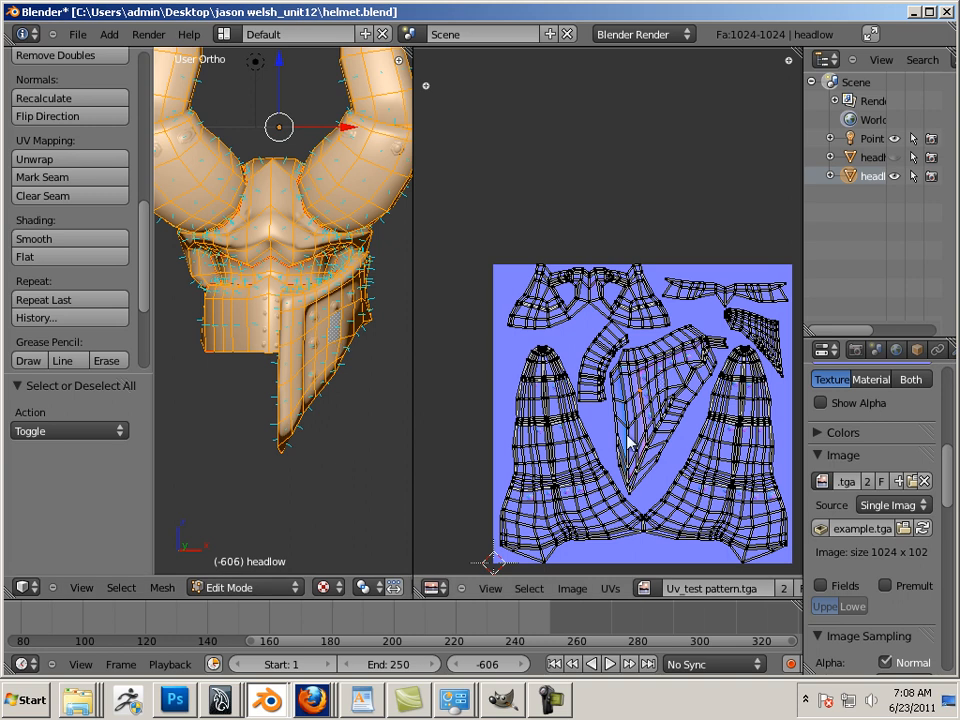
{"action": "right_click", "coordinate": [694, 372]}
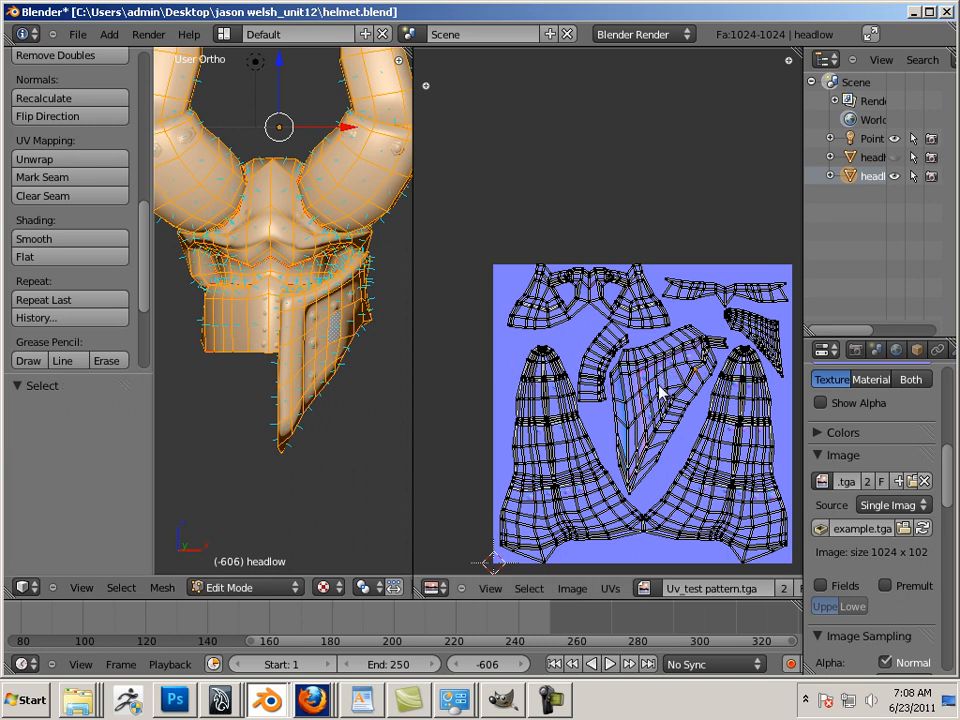
{"action": "scroll", "coordinate": [663, 395], "scroll_direction": "up", "scroll_amount": 4}
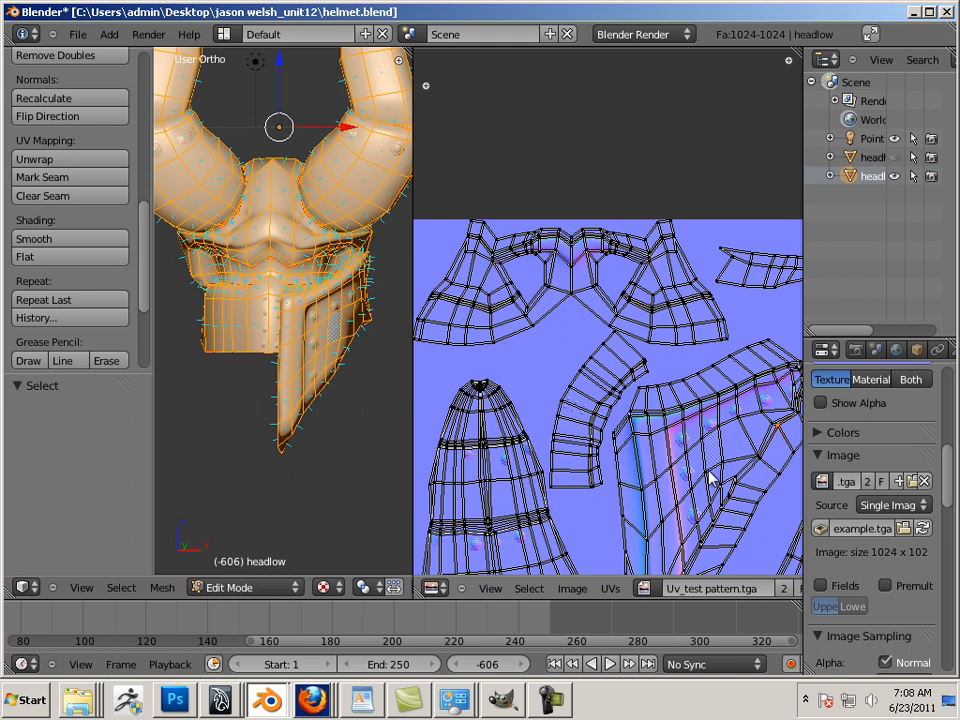
{"action": "key", "text": "a"}
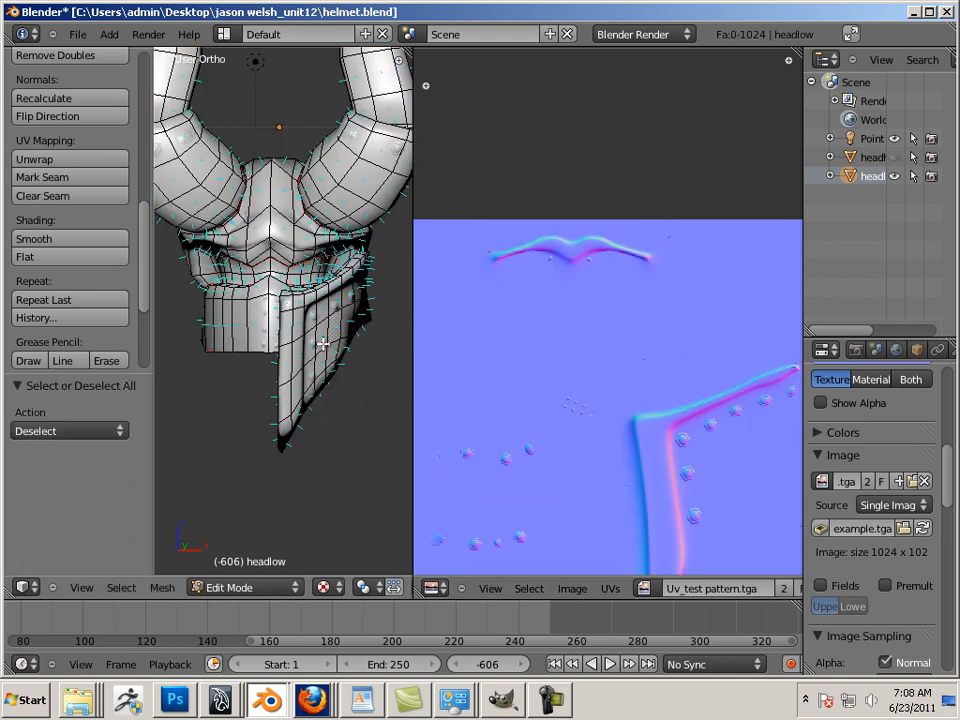
Select the linked face-mask plate, Shift+D duplicate it and slide the copy along X.
{"action": "right_click", "coordinate": [312, 342]}
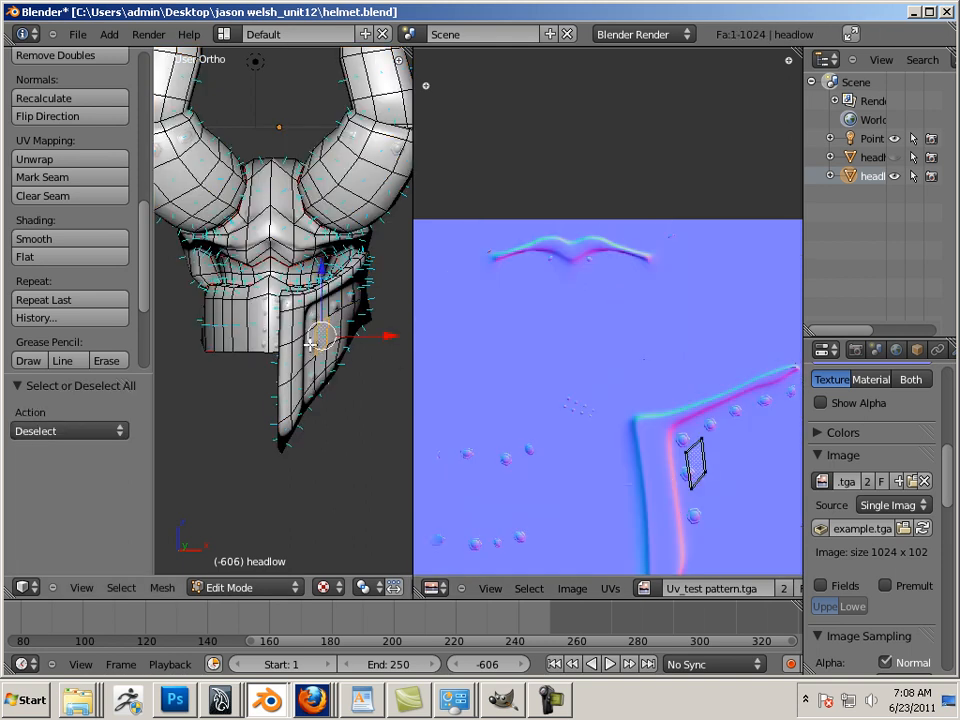
{"action": "key", "text": "l"}
{"action": "mouse_move", "coordinate": [255, 444]}
{"action": "middle_mouse_down"}
{"action": "mouse_move", "coordinate": [335, 367]}
{"action": "mouse_move", "coordinate": [310, 411]}
{"action": "middle_mouse_up"}
{"action": "key", "text": "l"}
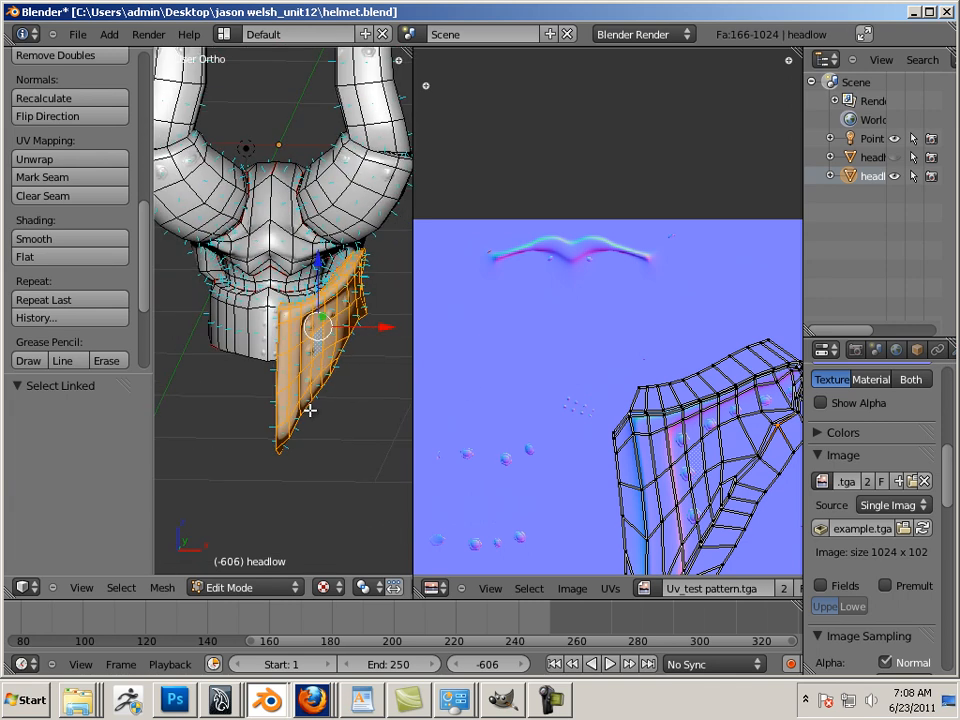
{"action": "key", "text": "shift+d"}
{"action": "left_click", "coordinate": [310, 410]}
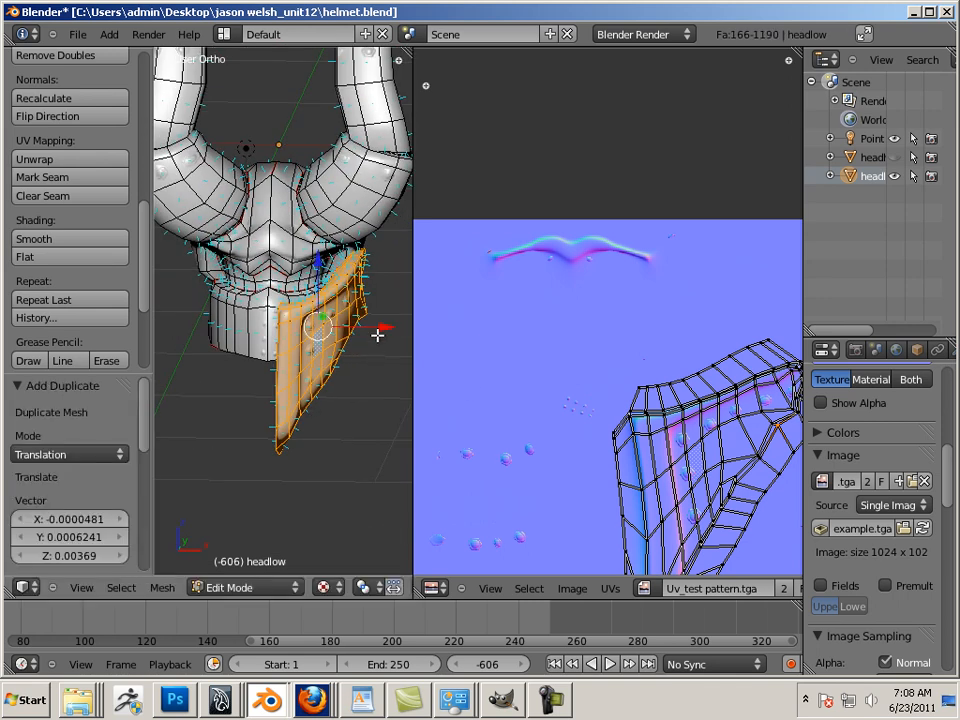
{"action": "key", "text": "g"}
{"action": "key", "text": "x"}
{"action": "left_click", "coordinate": [422, 335]}
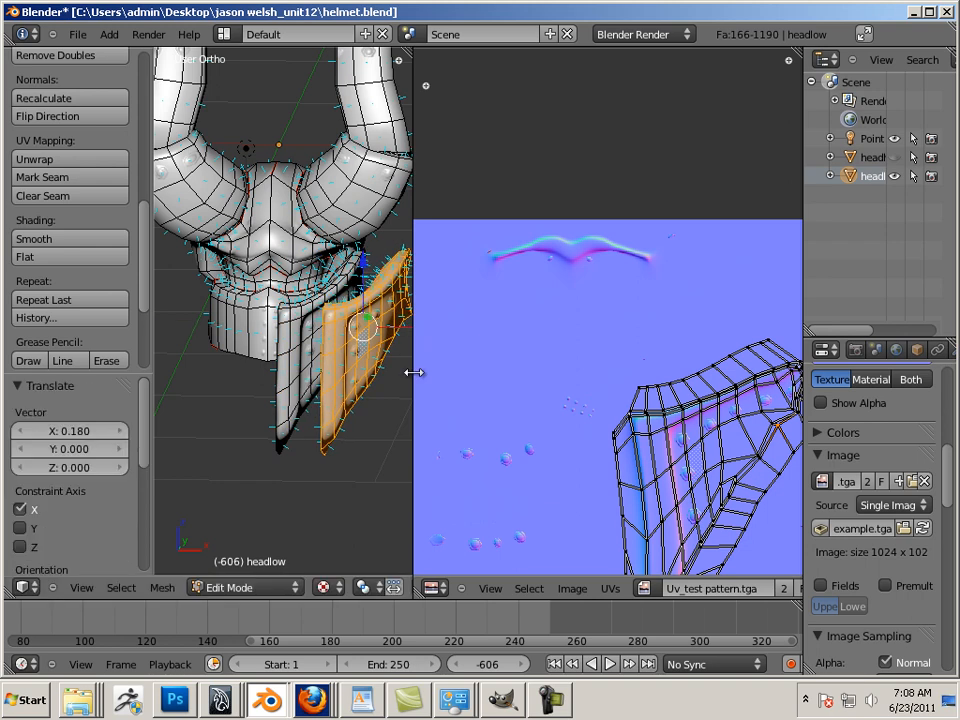
Mirror the duplicate across global X, flip its normals, move it to the opposite side and deselect.
{"action": "left_click_drag", "start_coordinate": [413, 373], "coordinate": [649, 380]}
{"action": "left_click", "coordinate": [180, 590]}
{"action": "mouse_move", "coordinate": [222, 489]}
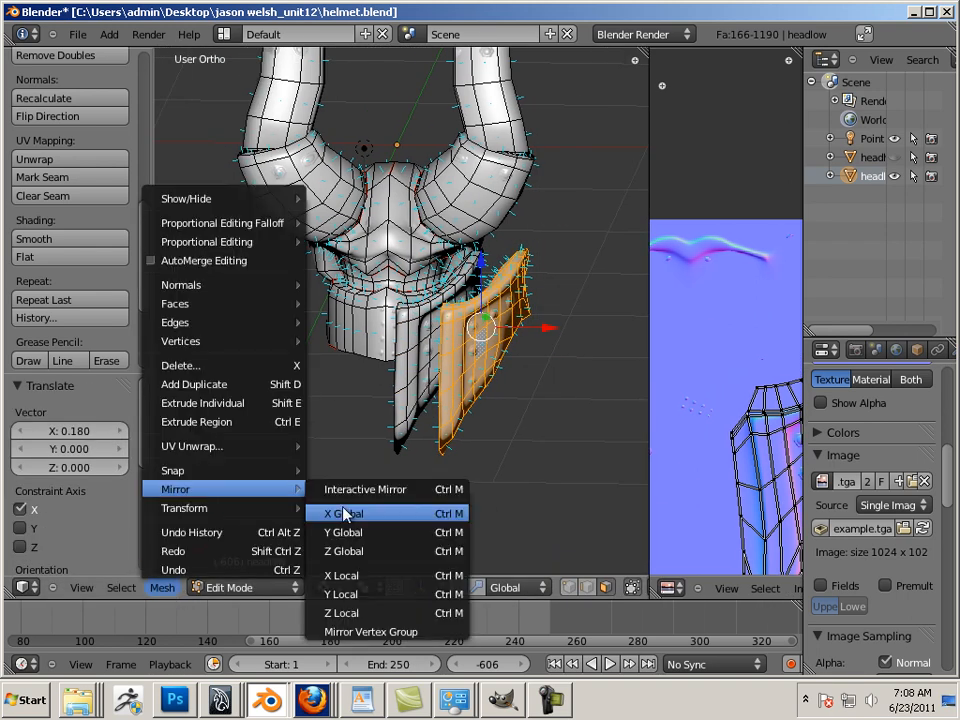
{"action": "left_click", "coordinate": [343, 513]}
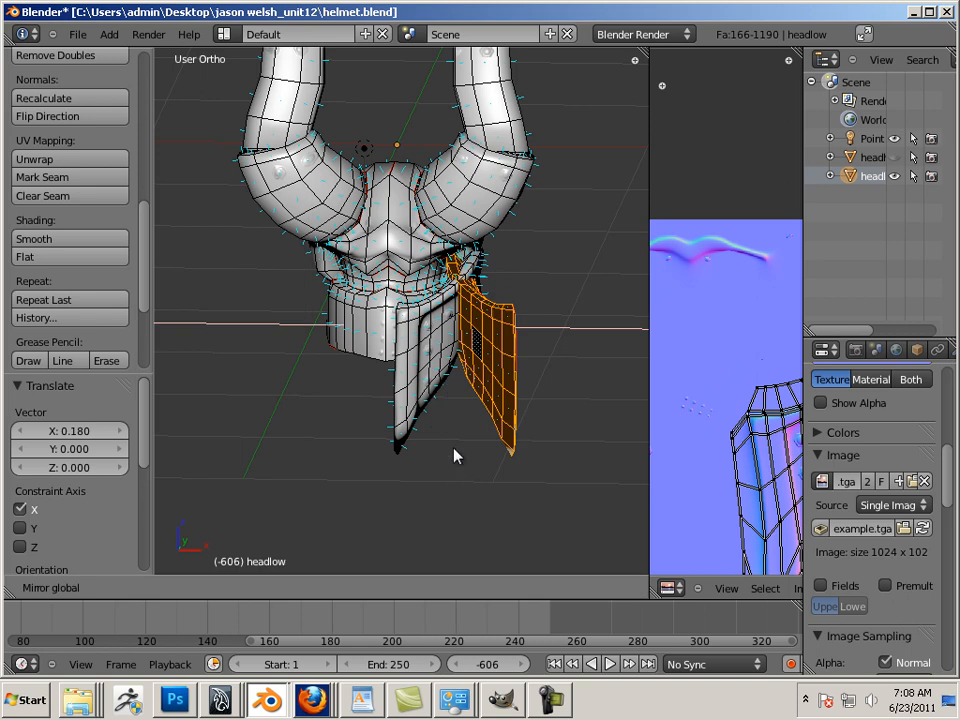
{"action": "left_click", "coordinate": [150, 258]}
{"action": "scroll", "coordinate": [145, 275], "scroll_direction": "down", "scroll_amount": 2}
{"action": "scroll", "coordinate": [142, 300], "scroll_direction": "down", "scroll_amount": 3}
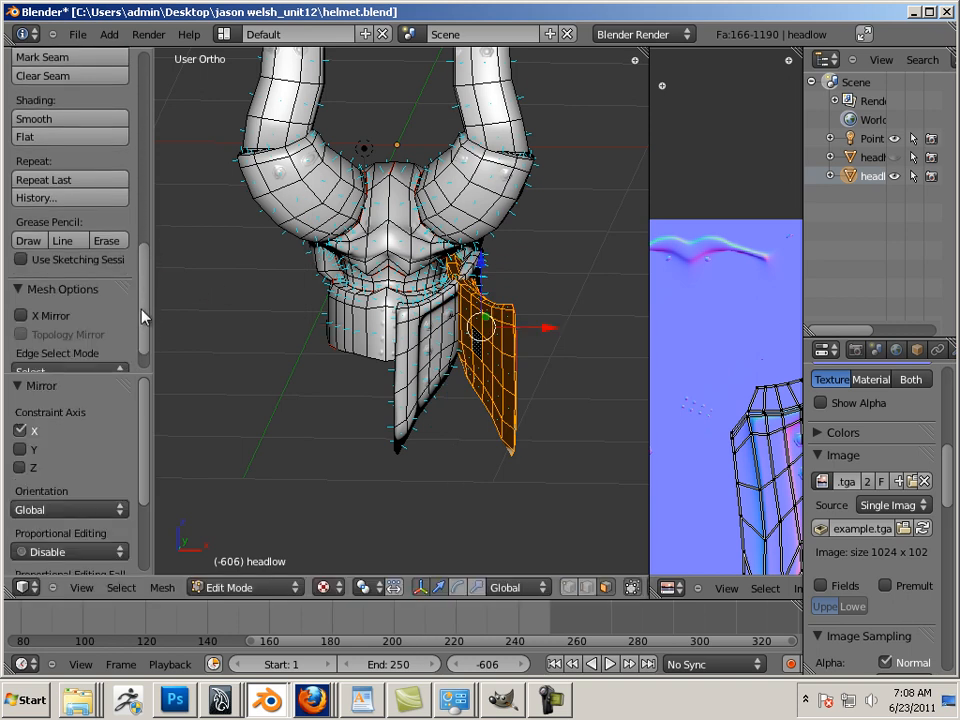
{"action": "left_click_drag", "start_coordinate": [142, 316], "coordinate": [146, 228]}
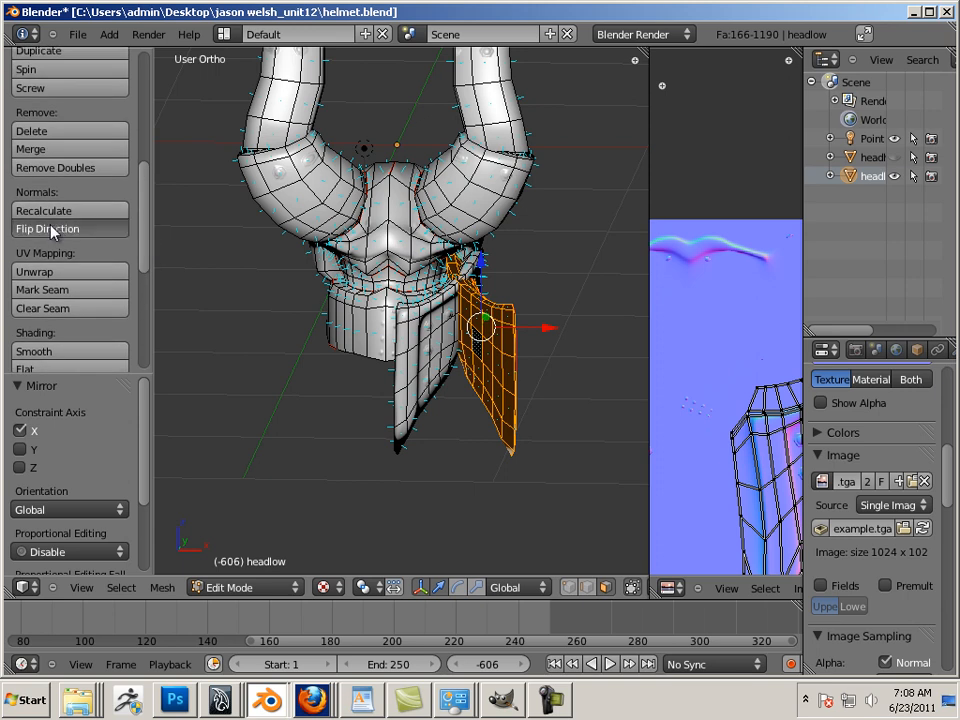
{"action": "left_click", "coordinate": [52, 229]}
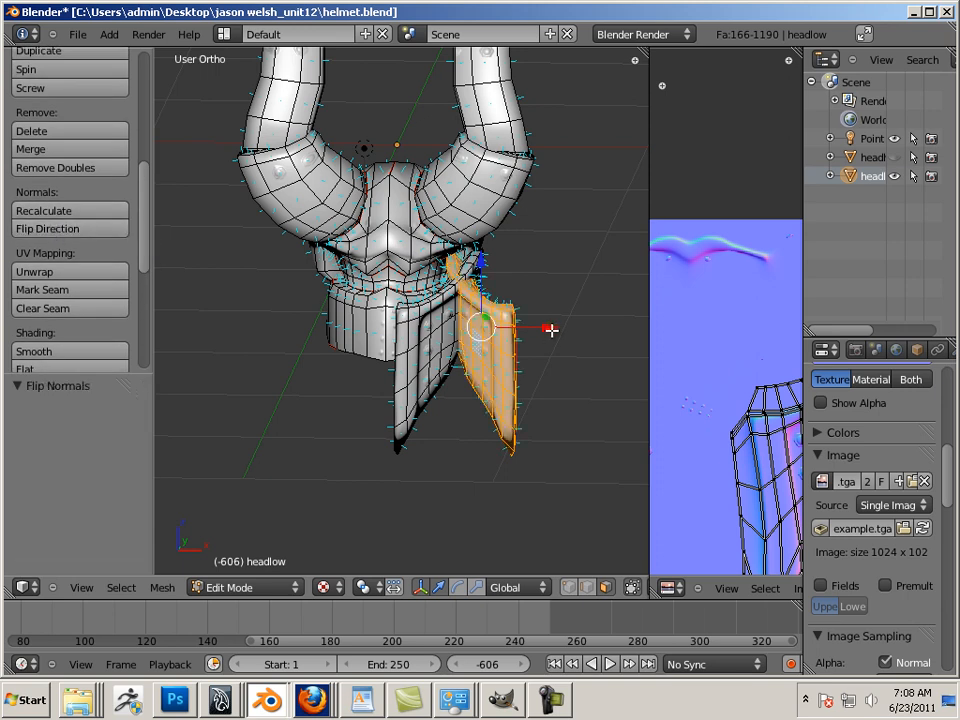
{"action": "key", "text": "g"}
{"action": "key", "text": "x"}
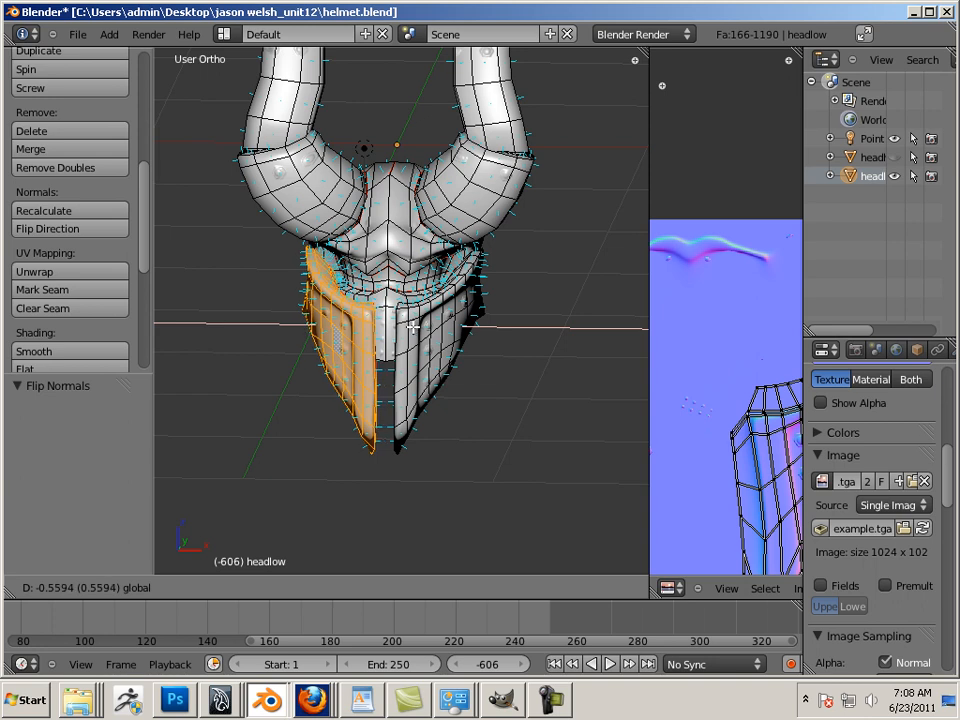
{"action": "left_click", "coordinate": [412, 327]}
{"action": "key", "text": "a"}
Orbit the helmet and return to object mode to view both face-mask plates whole.
{"action": "mouse_move", "coordinate": [480, 439]}
{"action": "middle_mouse_down"}
{"action": "mouse_move", "coordinate": [279, 444]}
{"action": "mouse_move", "coordinate": [276, 402]}
{"action": "middle_mouse_up"}
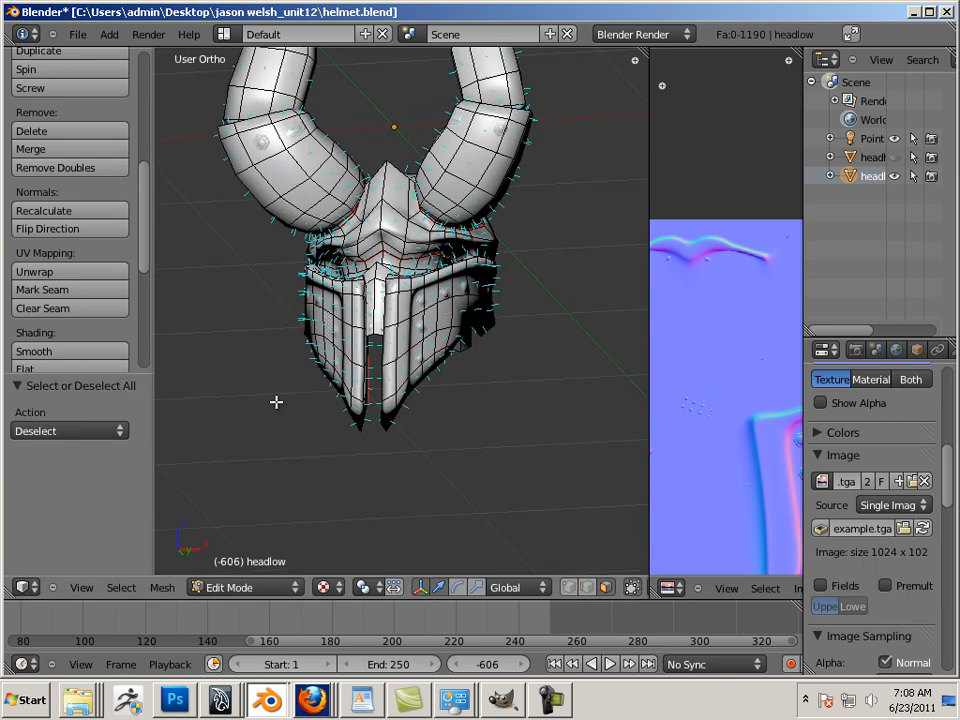
{"action": "scroll", "coordinate": [300, 415], "scroll_direction": "up", "scroll_amount": 3}
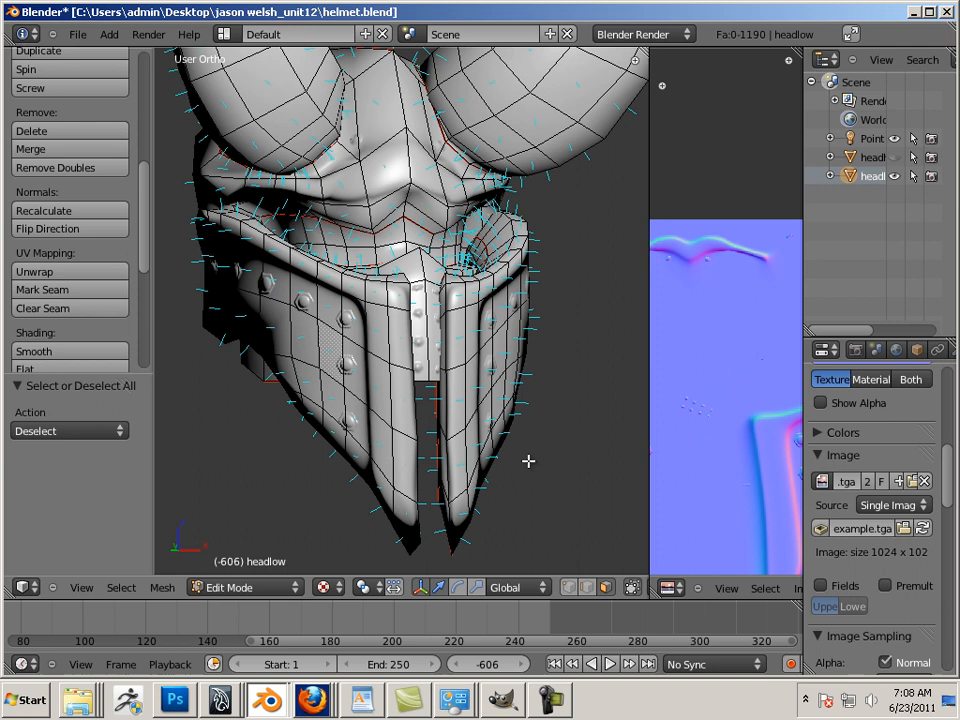
{"action": "key", "text": "Tab"}
{"action": "scroll", "coordinate": [560, 470], "scroll_direction": "down", "scroll_amount": 4}
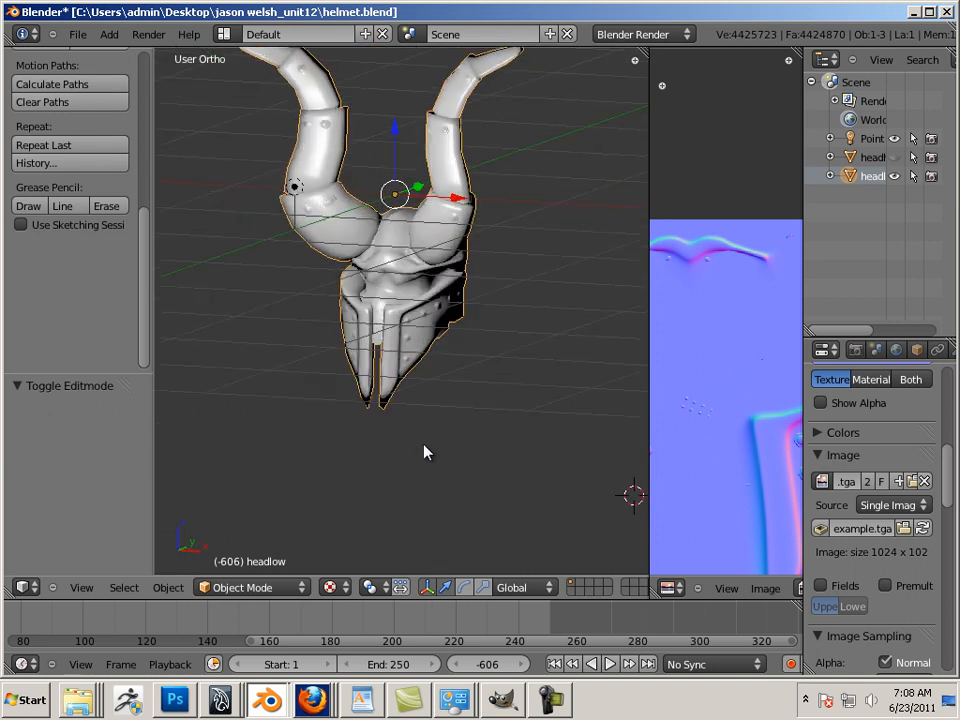
{"action": "scroll", "coordinate": [424, 453], "scroll_direction": "up", "scroll_amount": 3}
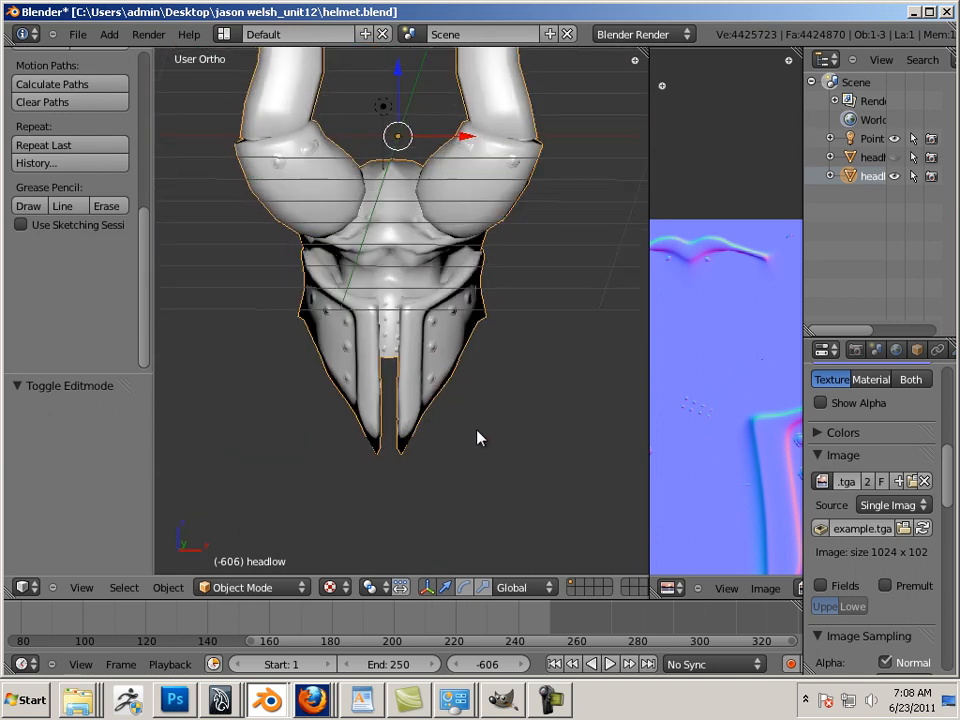
{"action": "scroll", "coordinate": [490, 440], "scroll_direction": "down", "scroll_amount": 3}
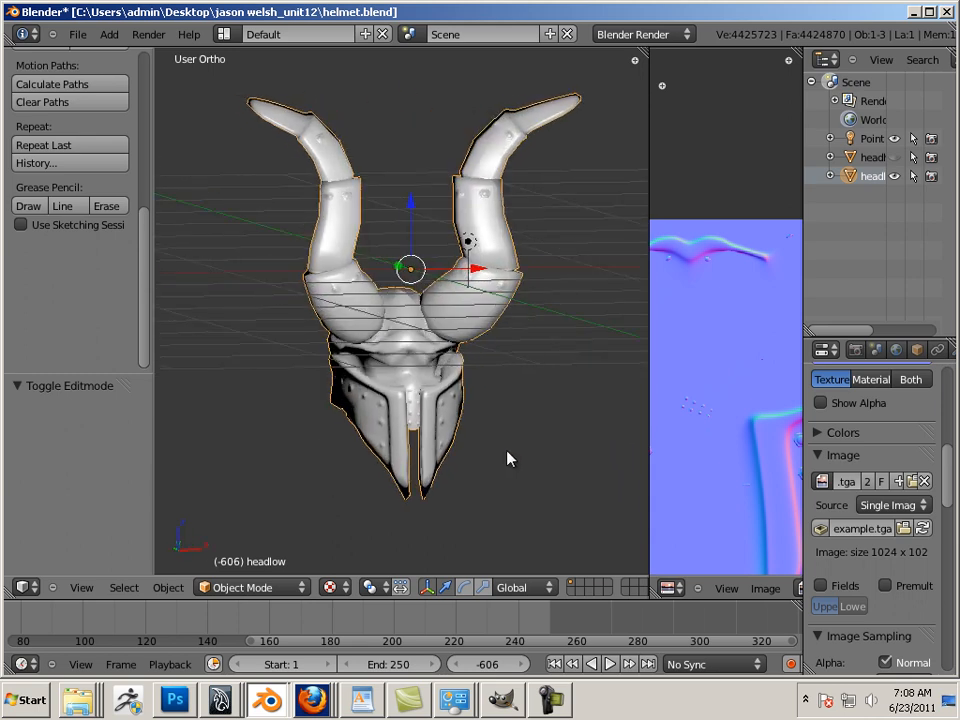
{"action": "scroll", "coordinate": [503, 469], "scroll_direction": "up", "scroll_amount": 3}
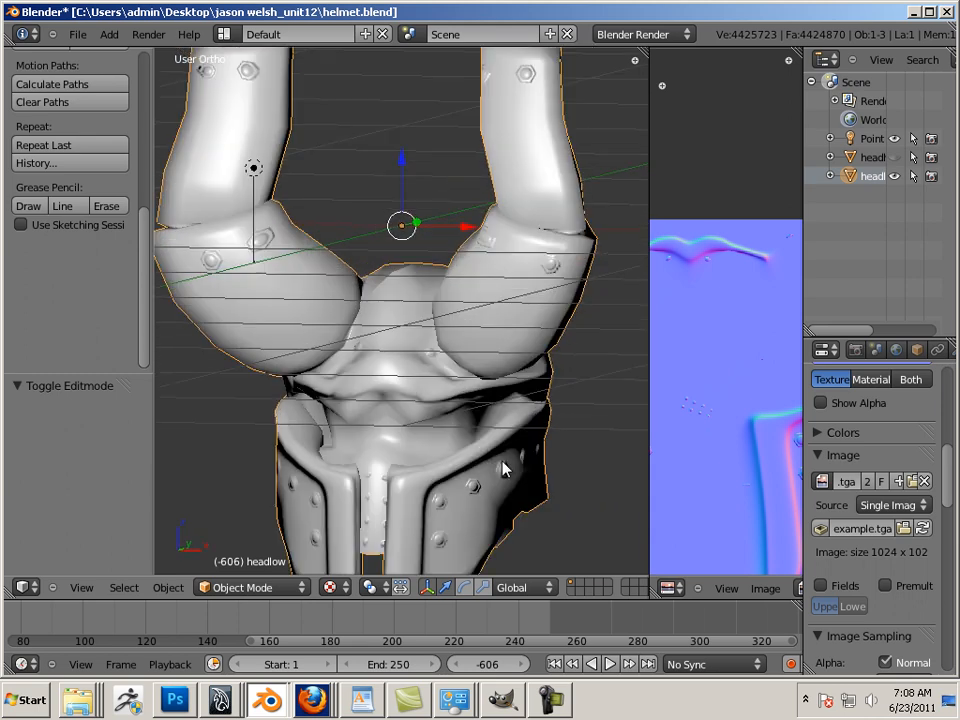